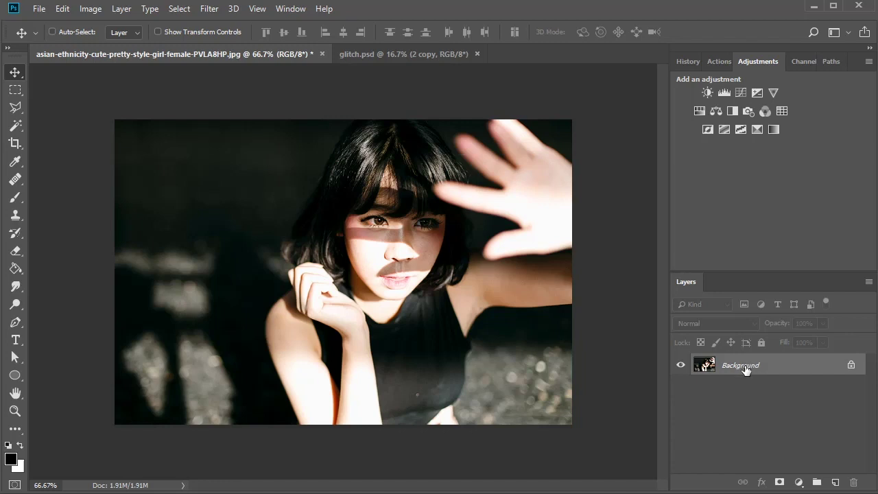
# Convert the locked Background into an editable layer named 'photo'
pyautogui.doubleClick(740, 365)
pyautogui.write('p')
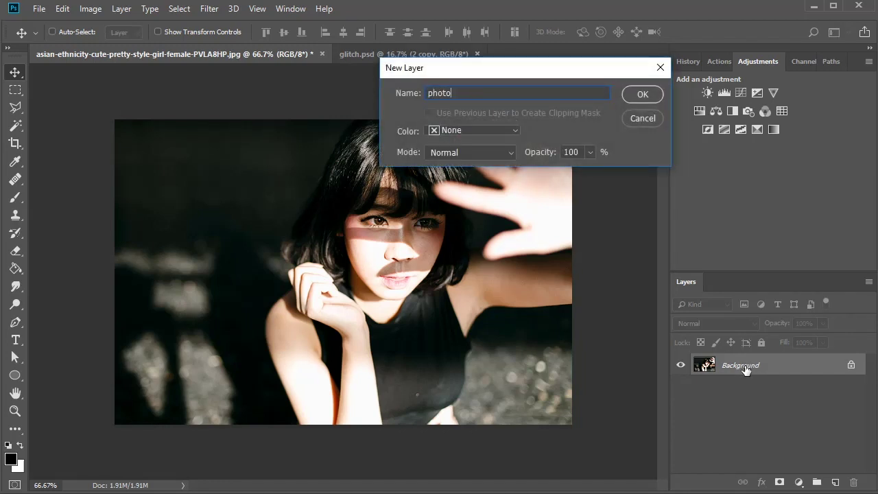
pyautogui.write('hoto')
pyautogui.press('Return')
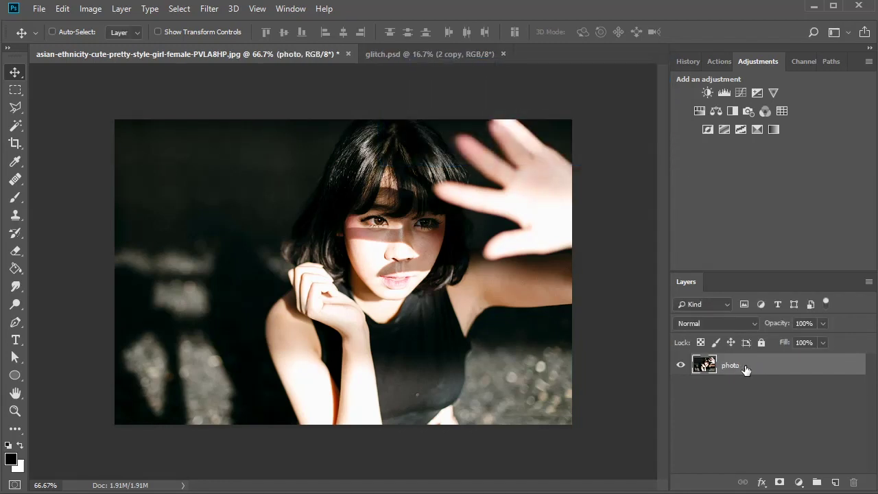
# Add a new layer filled with white and name it 'background'
pyautogui.click(835, 483)
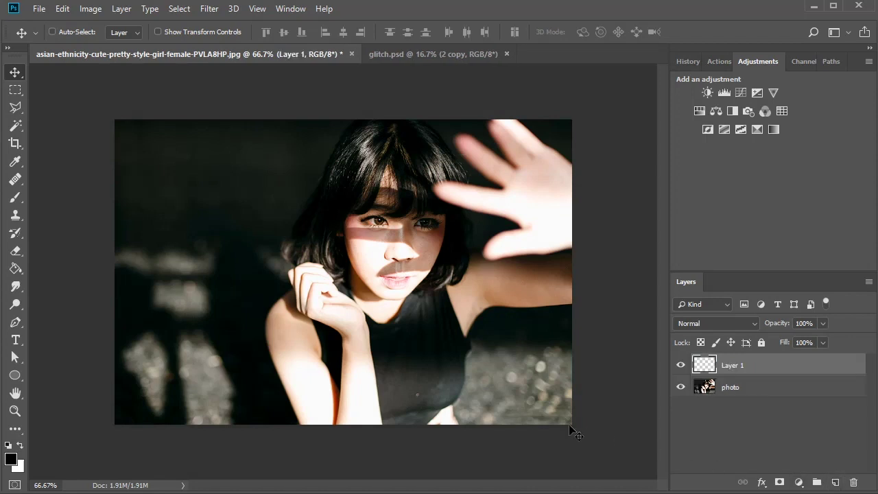
pyautogui.click(15, 269)
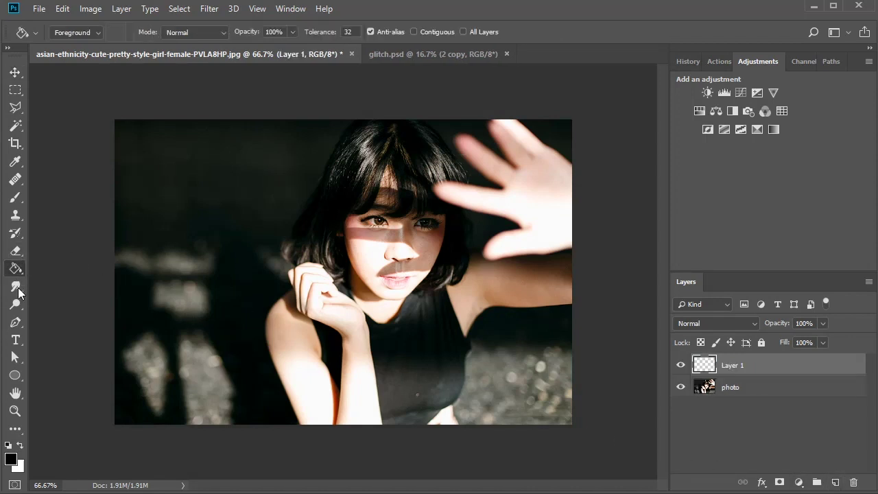
pyautogui.click(20, 445)
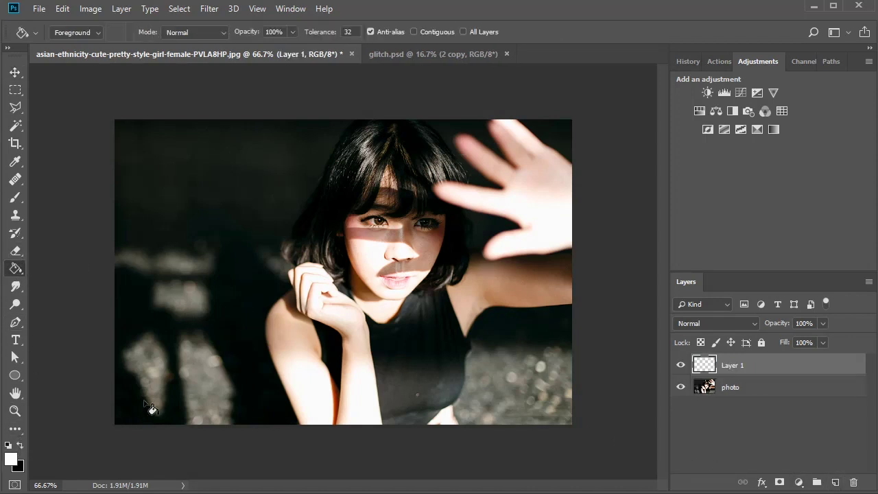
pyautogui.click(288, 361)
pyautogui.doubleClick(735, 365)
pyautogui.write('background')
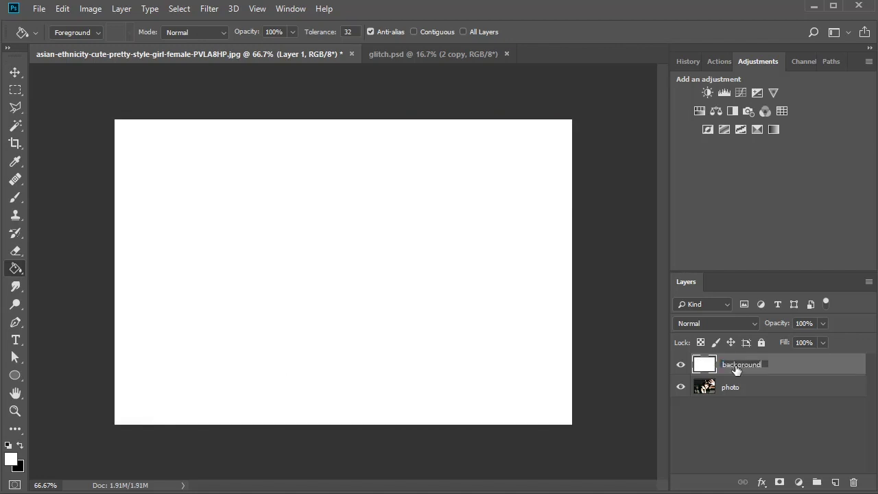
pyautogui.press('Return')
# Duplicate photo above the background layer as 'photo 1', then select both layers
pyautogui.click(748, 389)
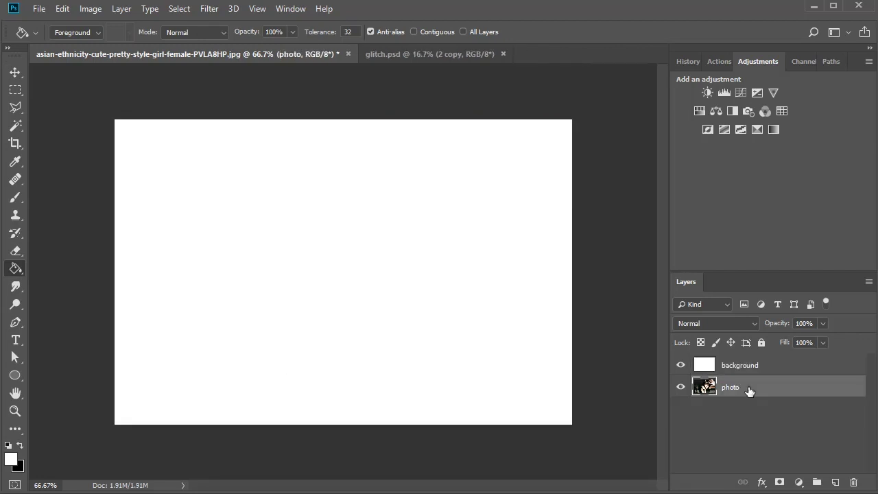
pyautogui.hotkey('ctrl', 'j')
pyautogui.moveTo(749, 389); pyautogui.dragTo(754, 365)
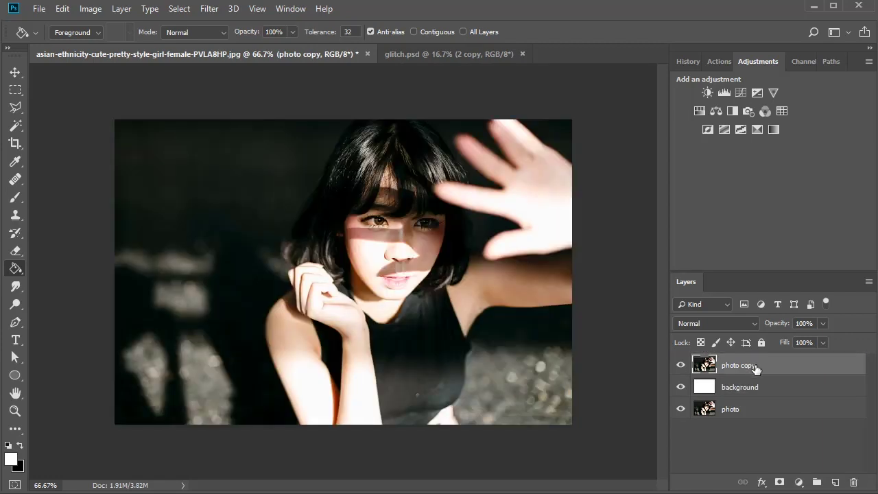
pyautogui.doubleClick(741, 365)
pyautogui.write('photo')
pyautogui.press('Return')
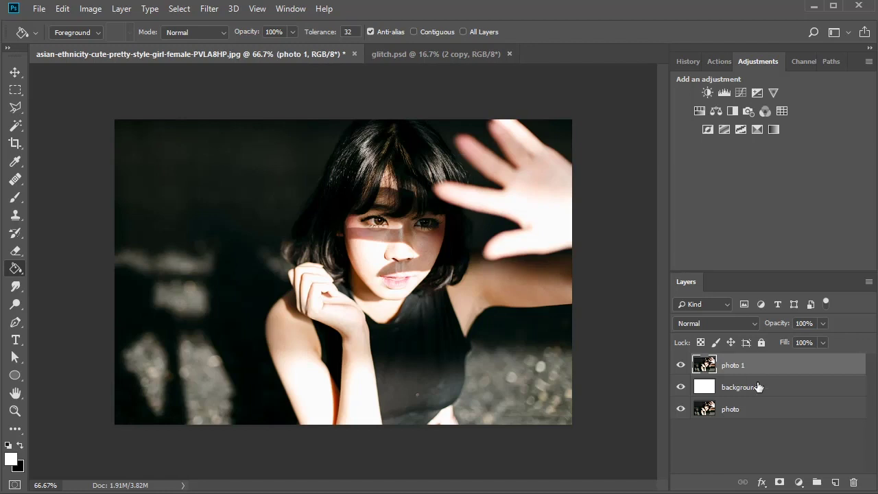
pyautogui.keyDown('shift'); pyautogui.click(762, 389); pyautogui.keyUp('shift')
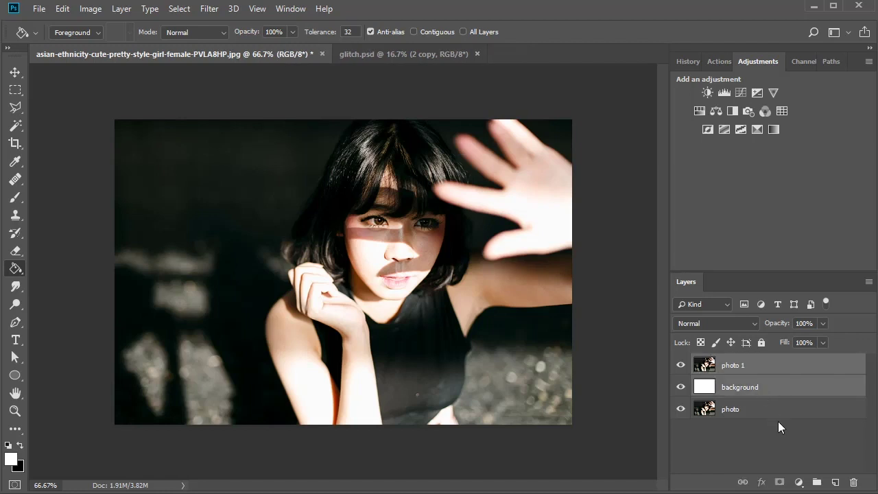
# Group photo 1 and background into Group 1, expand it, and select photo 1
pyautogui.click(816, 483)
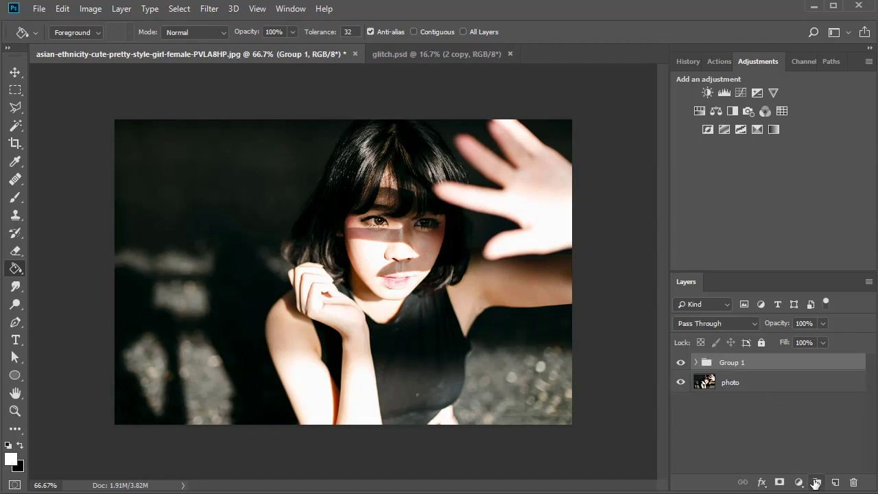
pyautogui.click(696, 363)
pyautogui.click(681, 363)
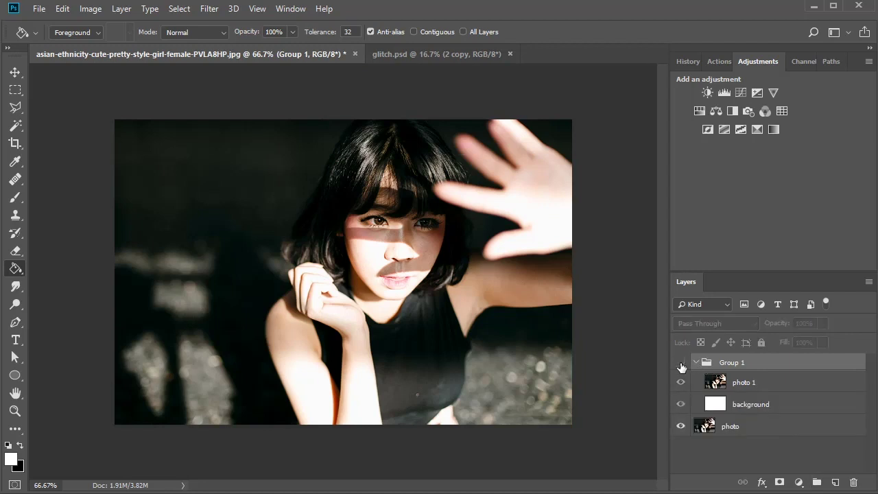
pyautogui.click(681, 365)
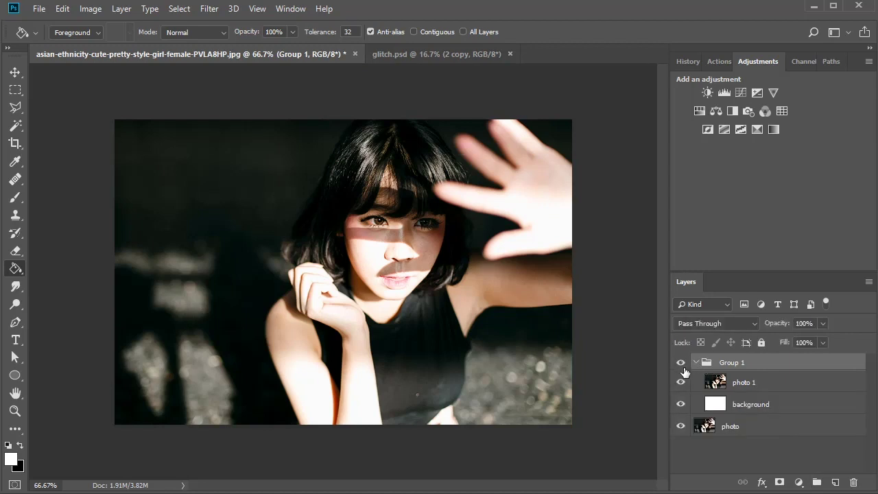
pyautogui.click(749, 389)
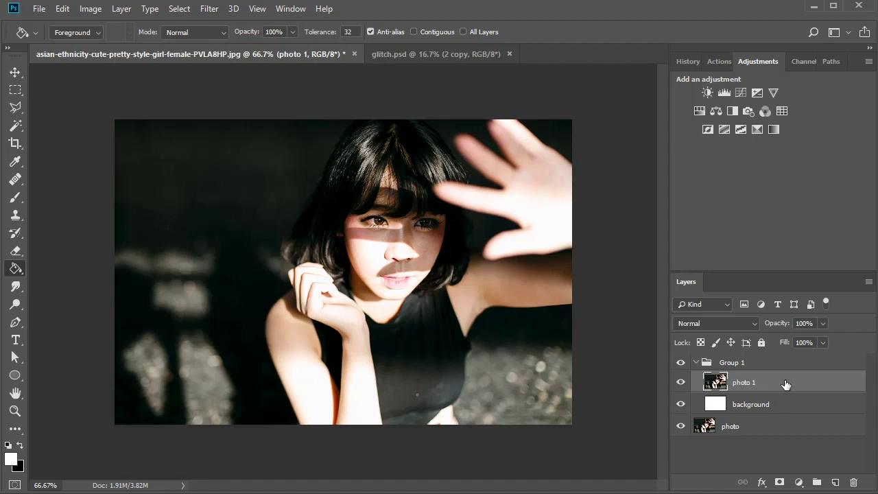
# Mask out photo 1's left vertical strip and shift the layer about 40 px left
pyautogui.click(779, 482)
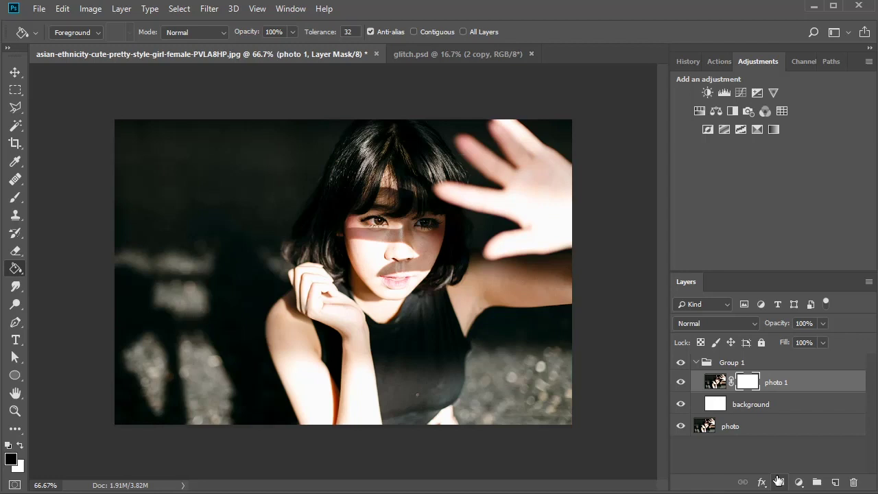
pyautogui.click(15, 89)
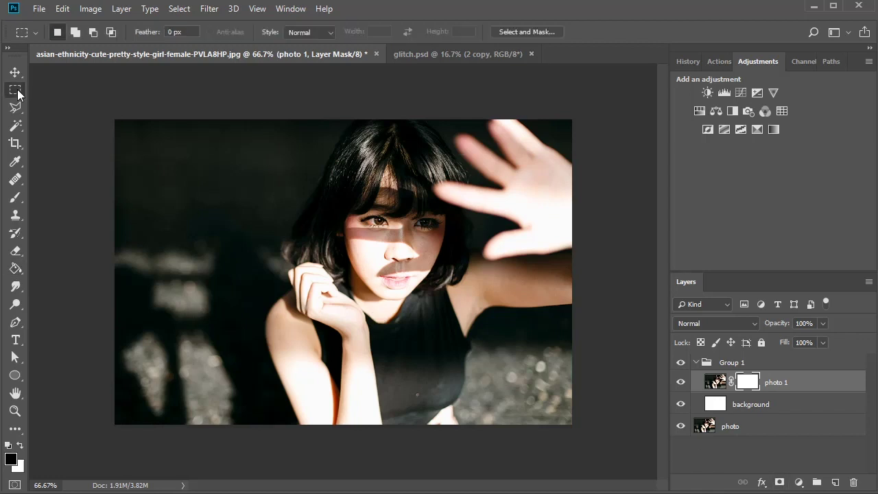
pyautogui.moveTo(115, 120); pyautogui.dragTo(185, 446)
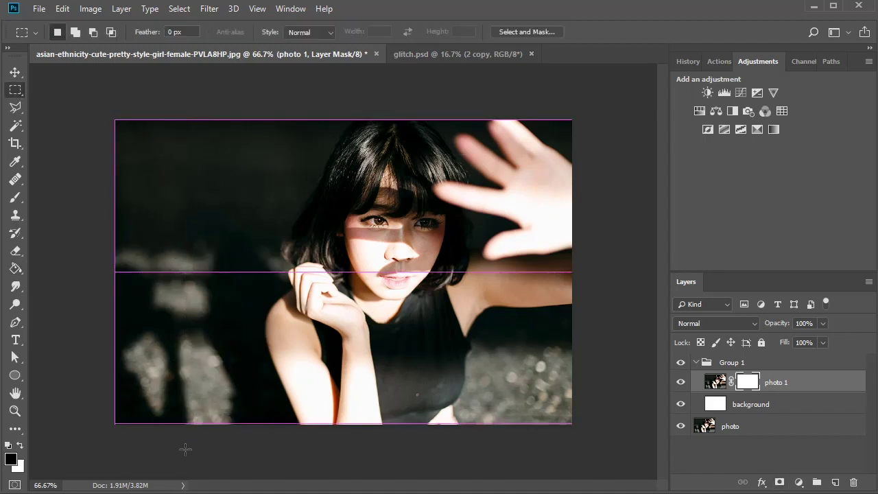
pyautogui.click(15, 268)
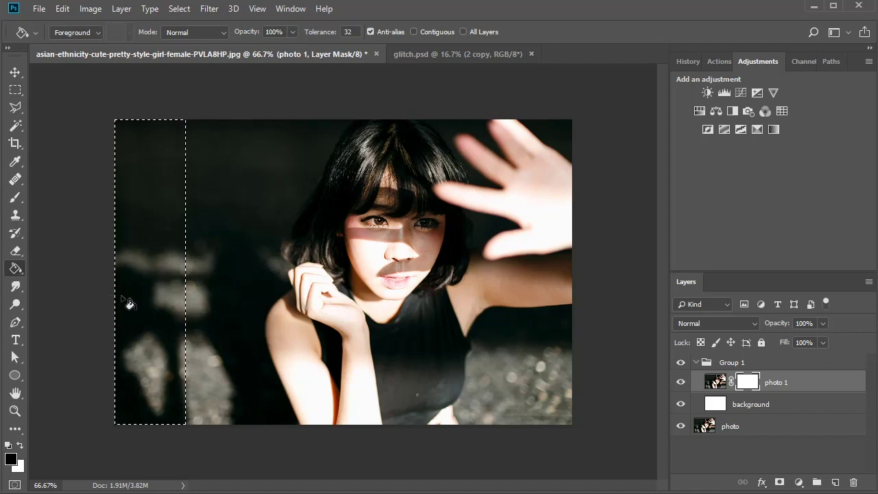
pyautogui.click(164, 335)
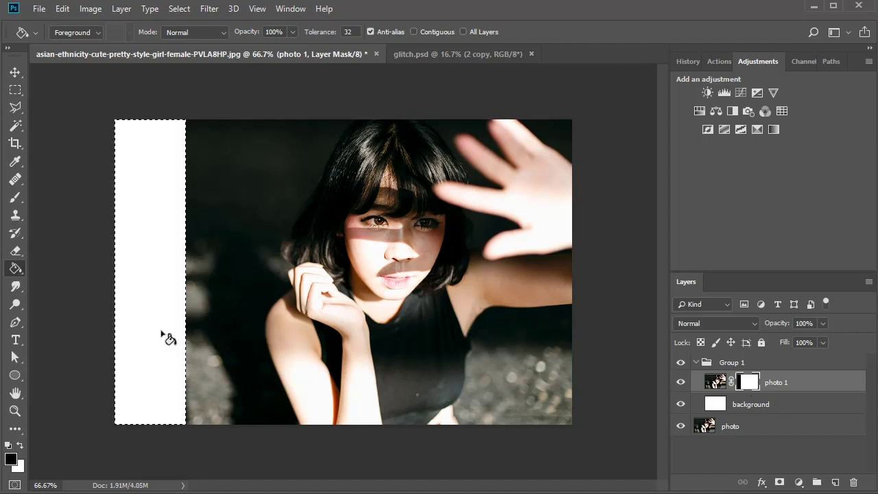
pyautogui.press('v')
pyautogui.moveTo(433, 336); pyautogui.dragTo(402, 337)
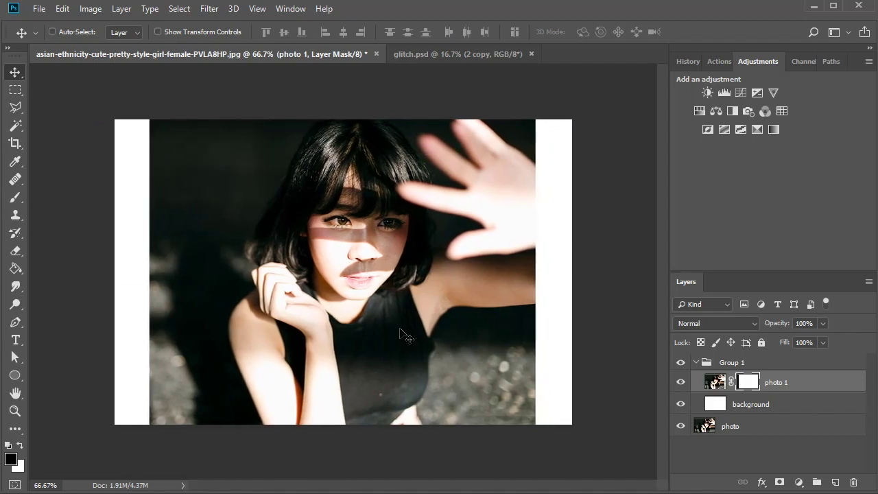
# Lasso the girl's figure and add a Hue/Saturation adjustment for it, saturation left at 0
pyautogui.click(16, 107)
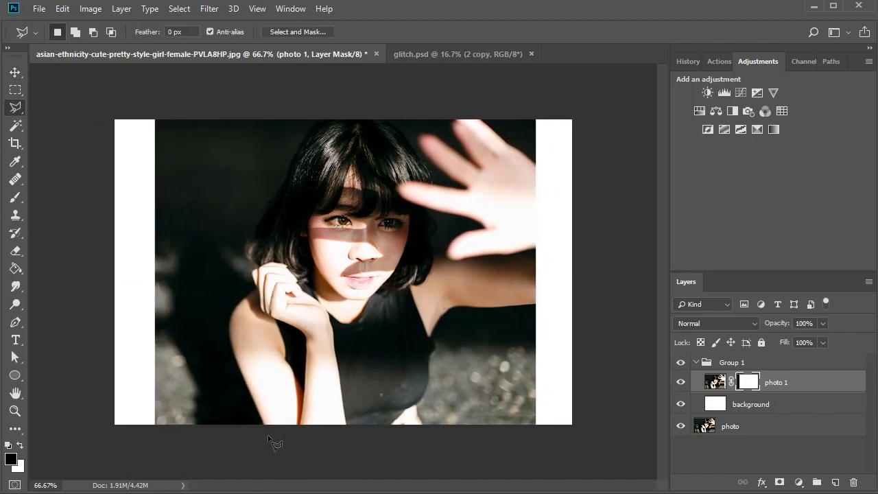
pyautogui.moveTo(266, 427)
pyautogui.mouseDown()
pyautogui.moveTo(253, 236)
pyautogui.moveTo(361, 116)
pyautogui.moveTo(450, 147)
pyautogui.moveTo(452, 124)
pyautogui.moveTo(530, 160)
pyautogui.moveTo(530, 308)
pyautogui.moveTo(458, 307)
pyautogui.moveTo(431, 337)
pyautogui.moveTo(428, 391)
pyautogui.moveTo(293, 438)
pyautogui.moveTo(268, 426)
pyautogui.mouseUp()
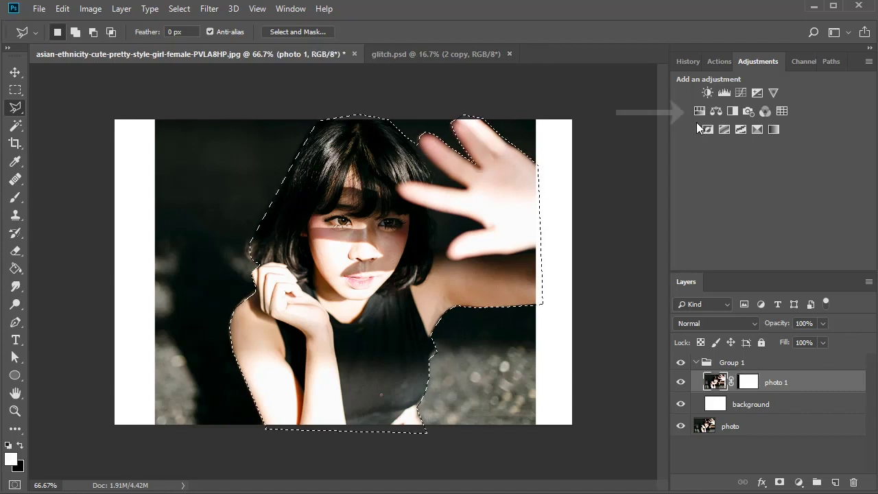
pyautogui.click(699, 111)
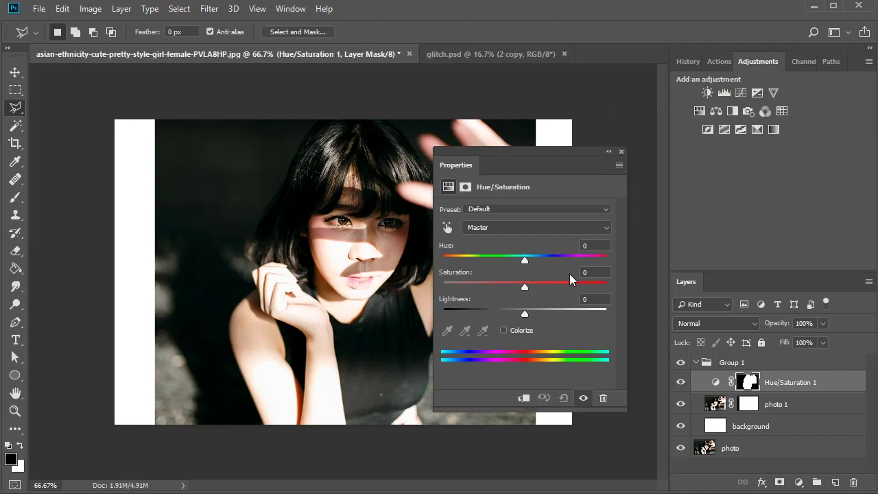
pyautogui.moveTo(524, 287); pyautogui.dragTo(479, 287)
pyautogui.hotkey('ctrl', 'alt', 'z')
pyautogui.hotkey('ctrl', 'alt', 'z')
# Load the adjustment's mask as a selection and invert it to the surroundings
pyautogui.moveTo(747, 385); pyautogui.dragTo(749, 389)
pyautogui.keyDown('ctrl'); pyautogui.click(749, 389); pyautogui.keyUp('ctrl')
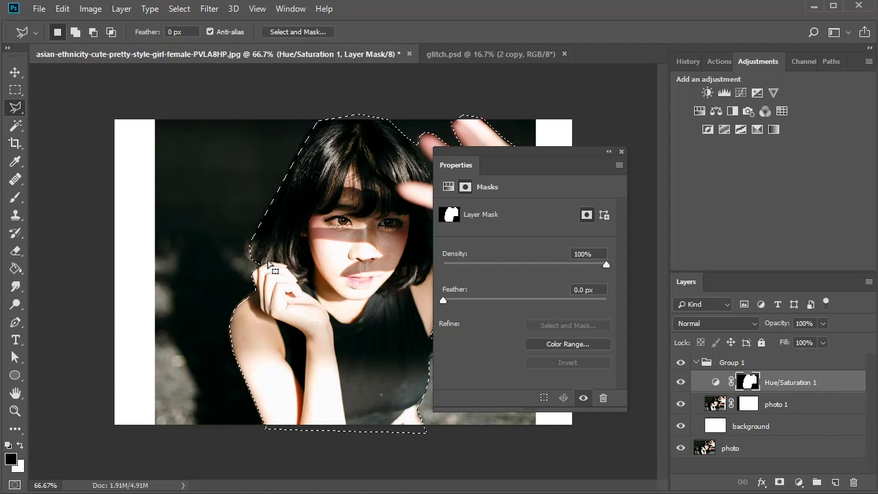
pyautogui.rightClick(212, 226)
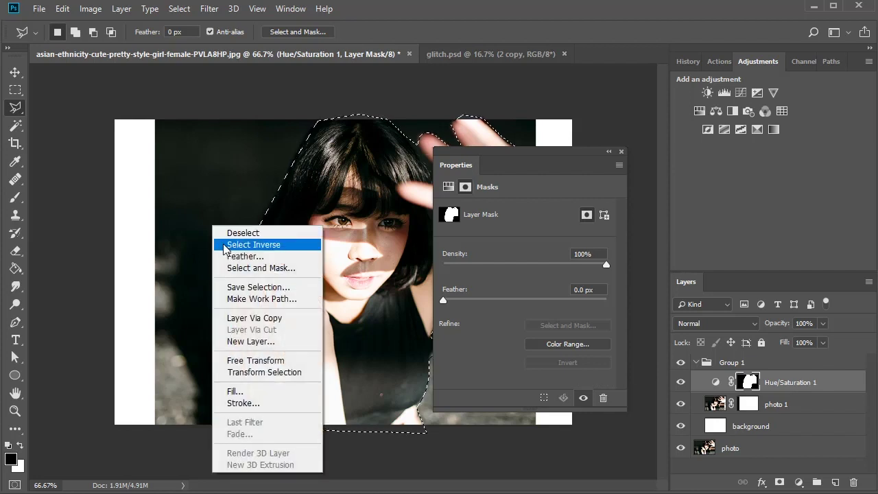
pyautogui.click(227, 248)
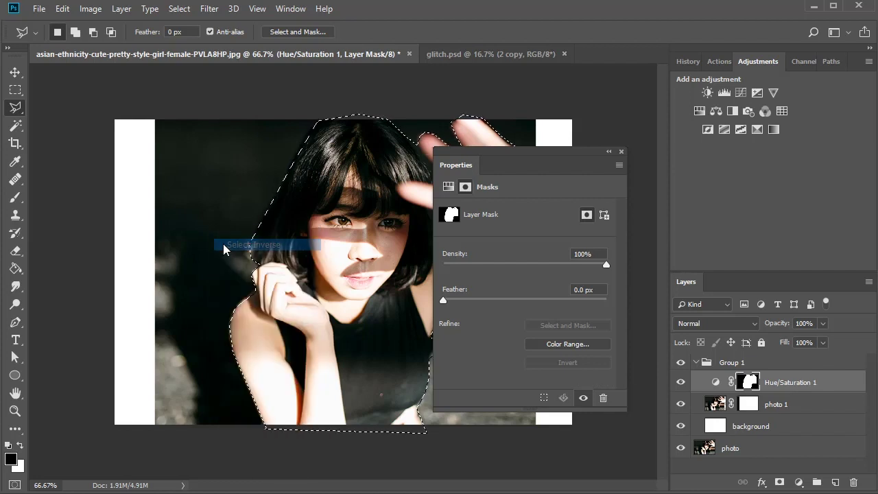
# Add Hue/Saturation 2 and clip both Hue/Saturation layers to photo 1
pyautogui.click(699, 111)
pyautogui.click(699, 111)
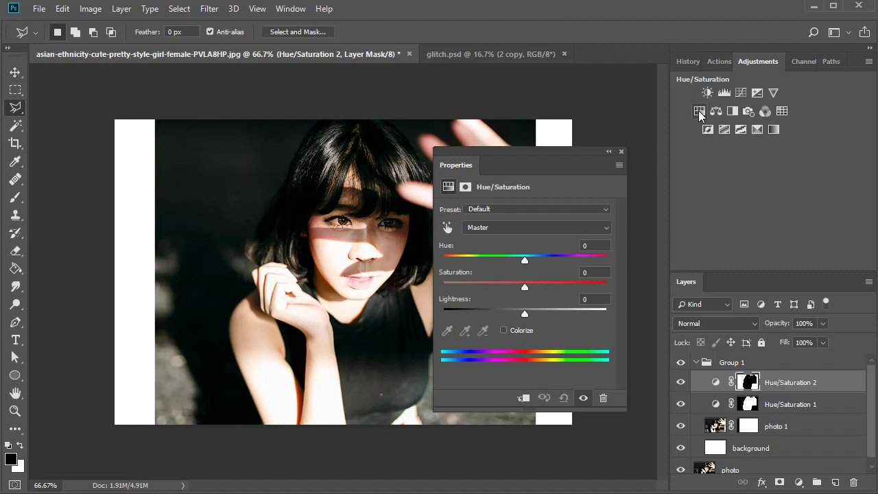
pyautogui.click(622, 151)
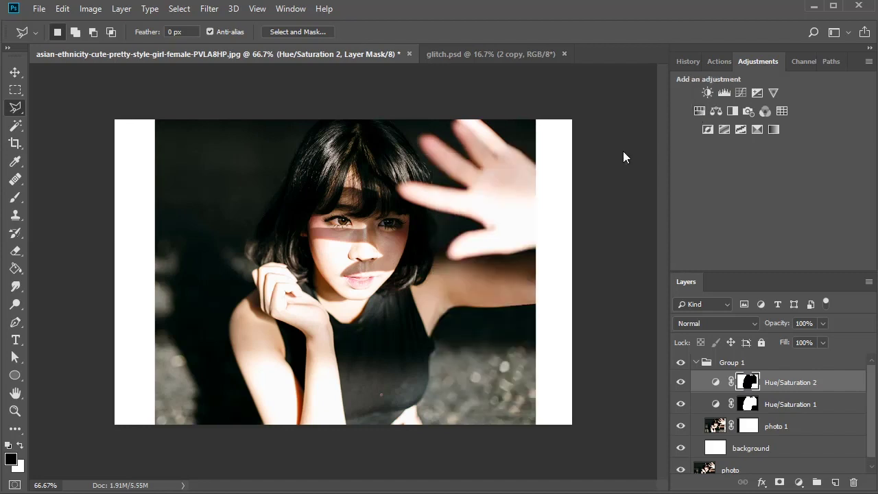
pyautogui.keyDown('shift'); pyautogui.click(798, 408); pyautogui.keyUp('shift')
pyautogui.rightClick(798, 408)
pyautogui.click(839, 283)
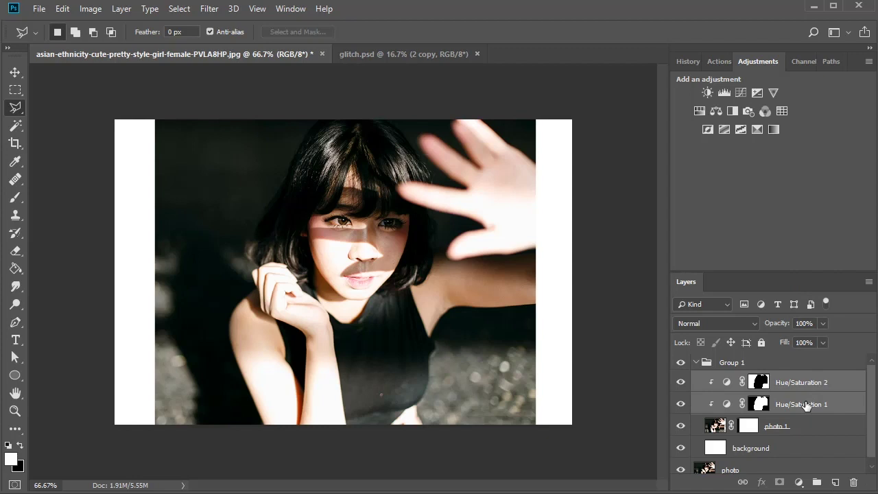
pyautogui.click(728, 406)
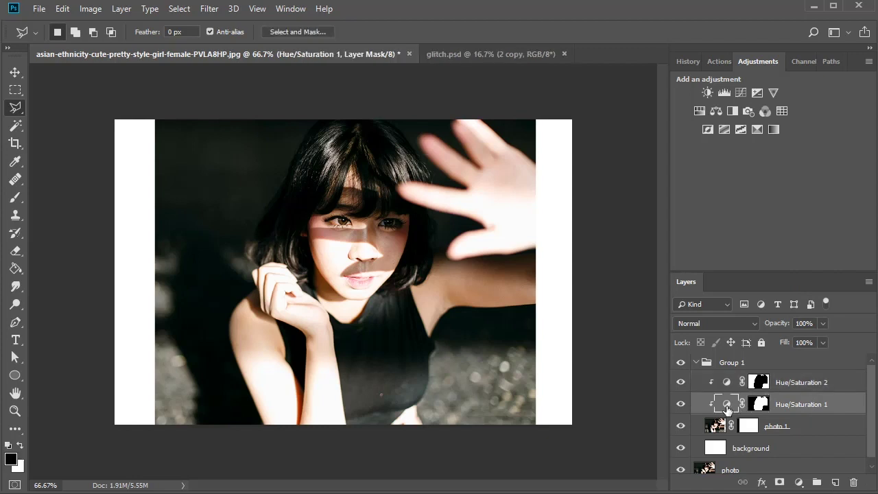
# Set Hue/Saturation 1 saturation to -54 and Hue/Saturation 2 saturation to +41
pyautogui.doubleClick(728, 405)
pyautogui.click(589, 273)
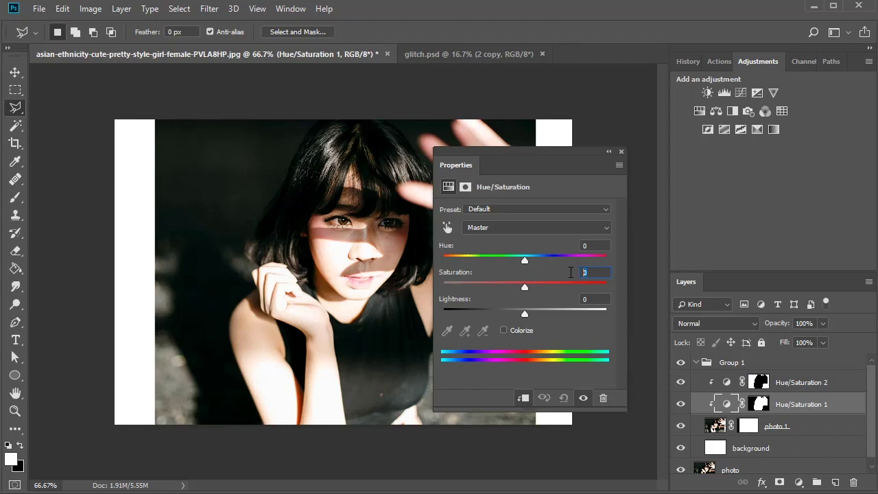
pyautogui.write('-54')
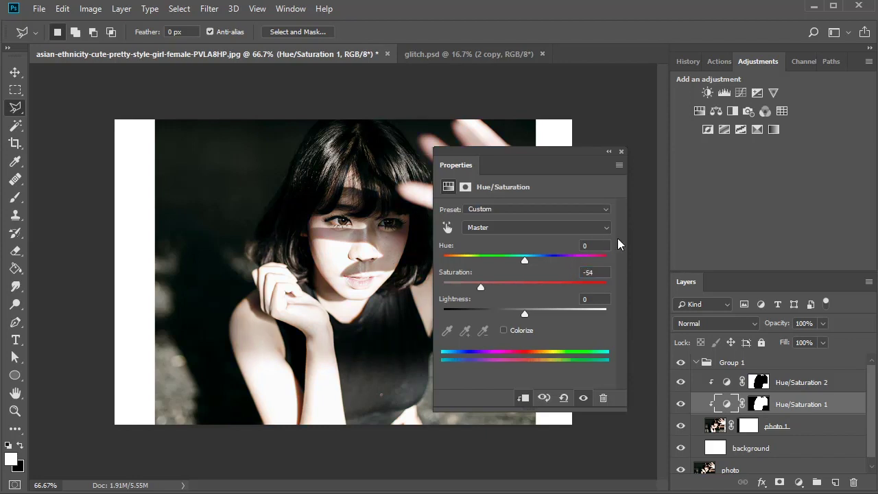
pyautogui.click(728, 386)
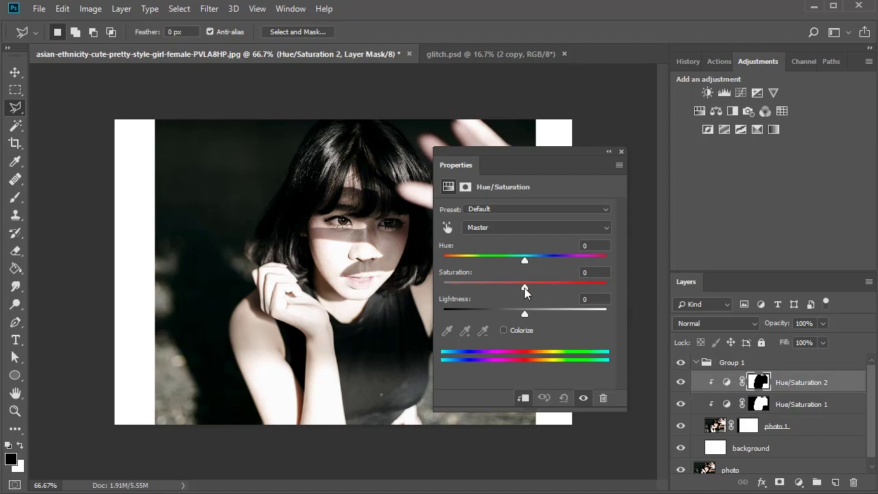
pyautogui.moveTo(524, 287); pyautogui.dragTo(562, 300)
# Merge Hue/Saturation 2 through photo 1 into a single layer
pyautogui.click(621, 152)
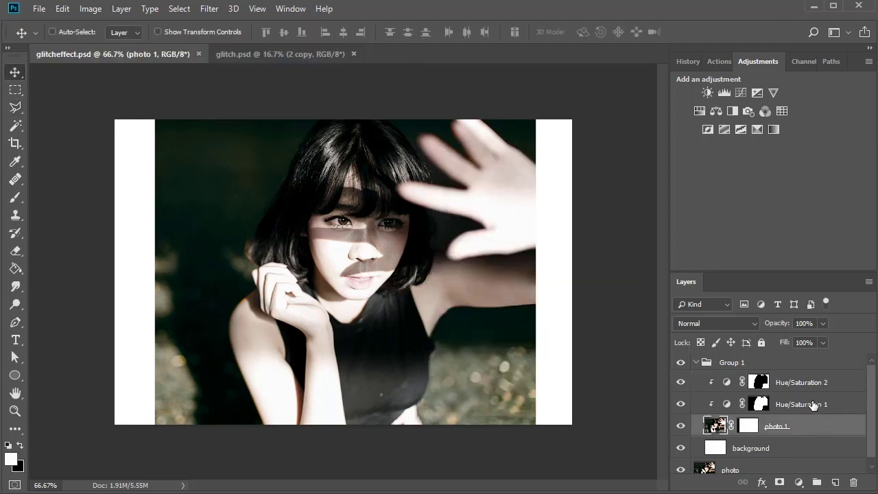
pyautogui.keyDown('shift'); pyautogui.click(813, 383); pyautogui.keyUp('shift')
pyautogui.rightClick(814, 384)
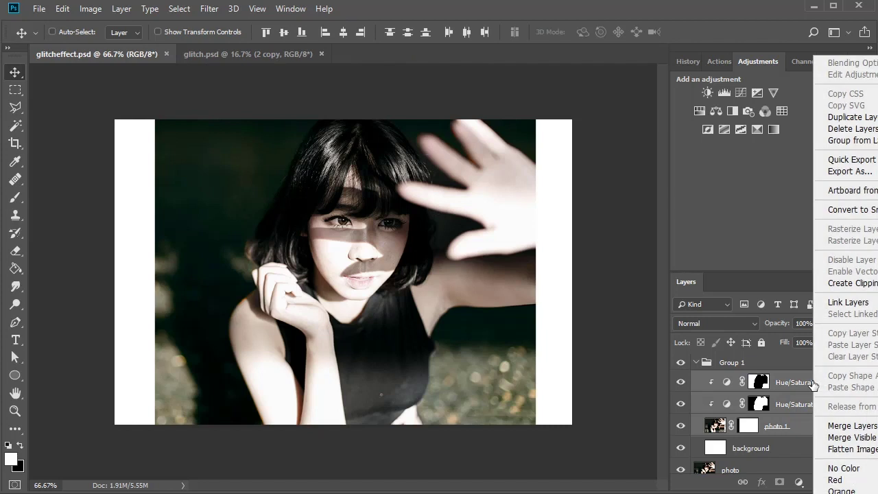
pyautogui.click(827, 426)
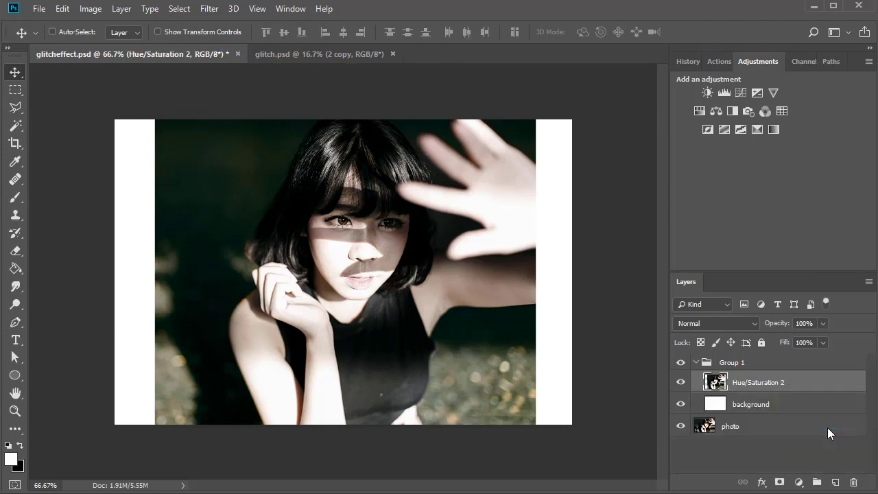
# Duplicate the merged layer and name the original '1' and the copy '2'
pyautogui.hotkey('ctrl', 'j')
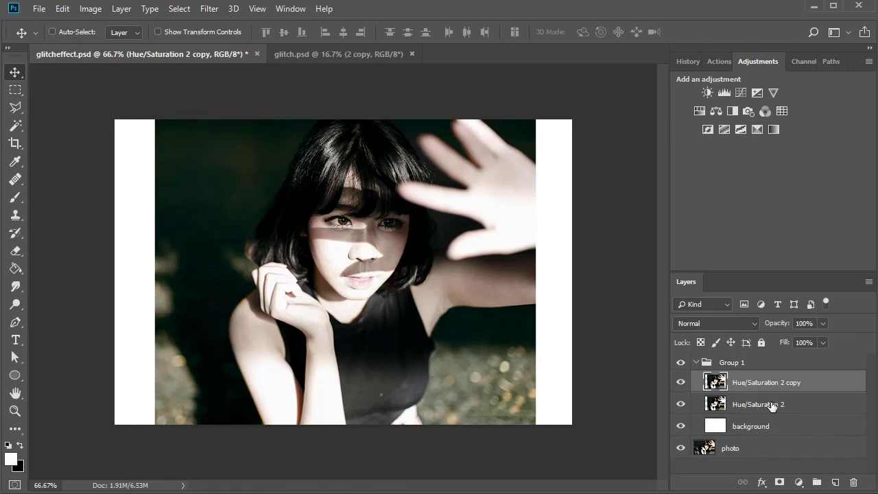
pyautogui.doubleClick(772, 405)
pyautogui.write('1')
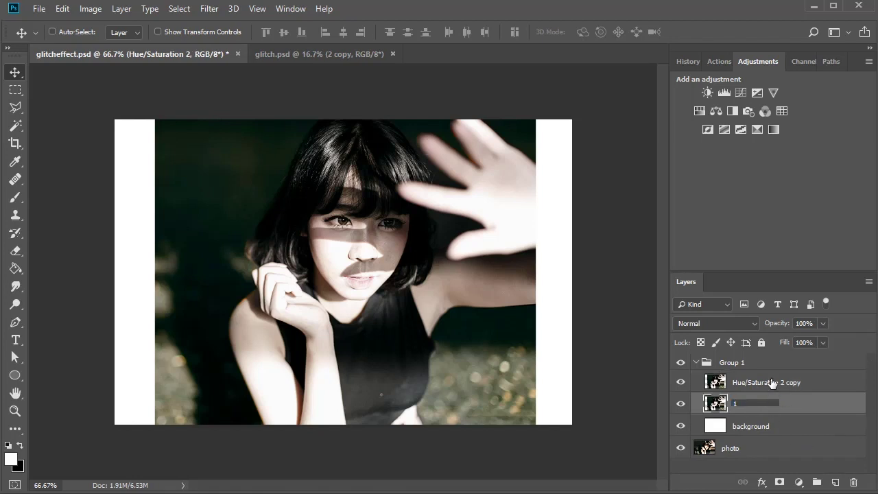
pyautogui.press('Return')
pyautogui.doubleClick(773, 382)
pyautogui.write('2')
pyautogui.press('Return')
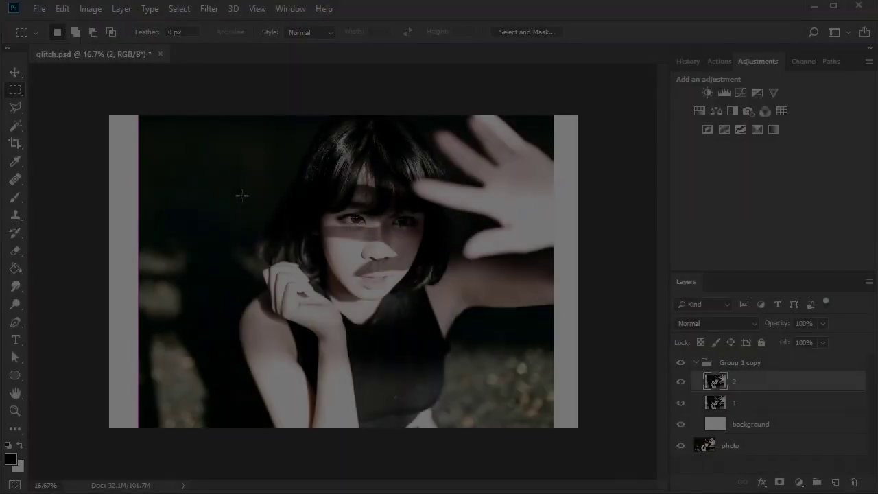
# Select thin strips above the eyes and near the bottom and shift them right
pyautogui.moveTo(131, 181); pyautogui.dragTo(417, 192)
pyautogui.moveTo(127, 199); pyautogui.dragTo(429, 206)
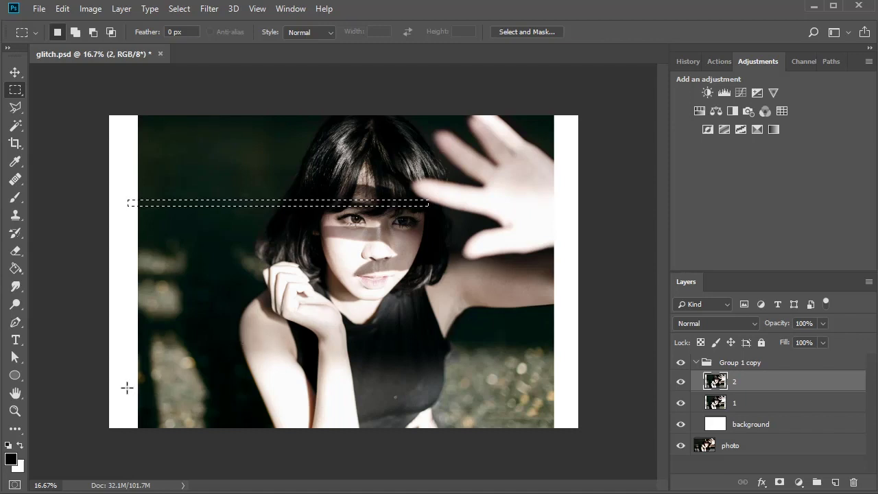
pyautogui.moveTo(123, 388); pyautogui.dragTo(567, 405)
pyautogui.press('v')
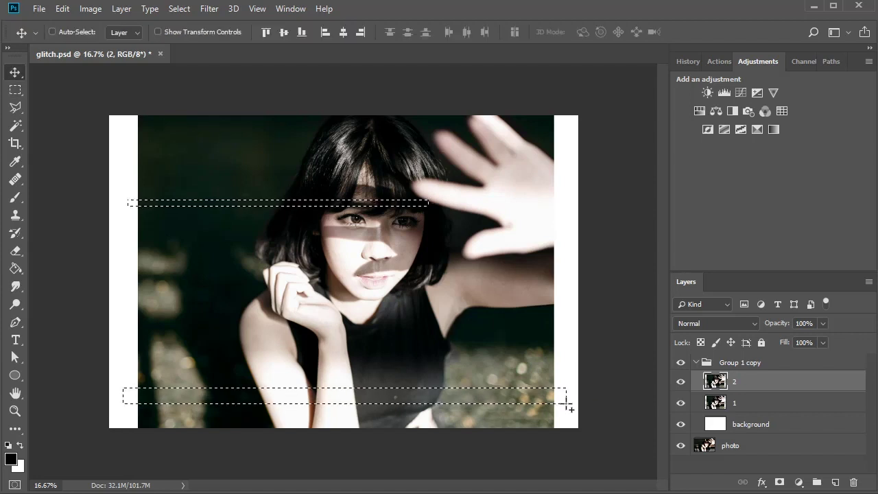
pyautogui.hotkey('shift', 'Right')
pyautogui.hotkey('shift', 'Right')
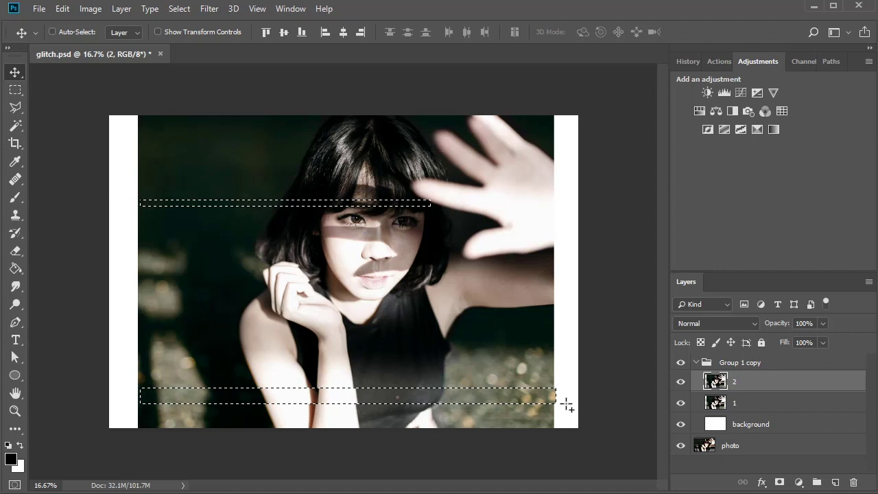
pyautogui.hotkey('ctrl', 'd')
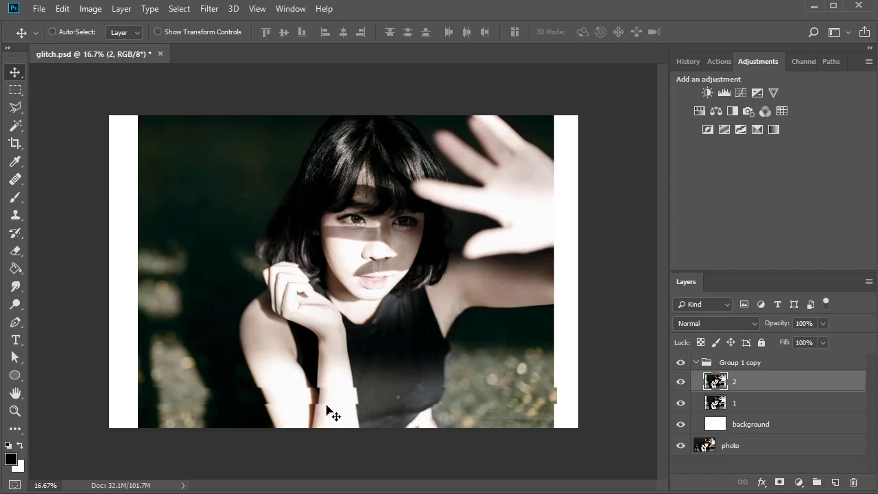
# Offset a middle strip right and a strip near the top left
pyautogui.press('m')
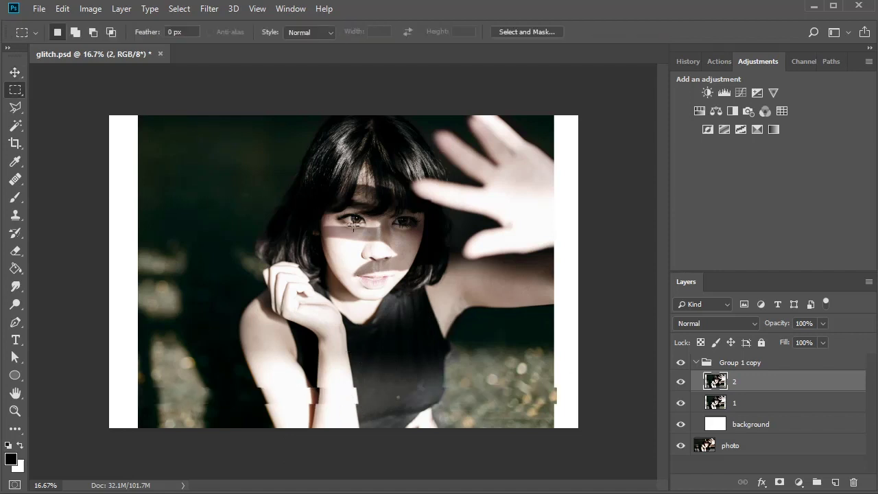
pyautogui.moveTo(271, 197); pyautogui.dragTo(588, 201)
pyautogui.hotkey('ctrl', 'Right')
pyautogui.hotkey('ctrl', 'Right')
pyautogui.hotkey('ctrl', 'Right')
pyautogui.hotkey('ctrl', 'd')
pyautogui.moveTo(563, 126)
pyautogui.mouseDown()
pyautogui.moveTo(402, 148)
pyautogui.moveTo(124, 133)
pyautogui.mouseUp()
pyautogui.hotkey('ctrl', 'Left')
pyautogui.hotkey('ctrl', 'Left')
pyautogui.hotkey('ctrl', 'Left')
pyautogui.hotkey('ctrl', 'd')
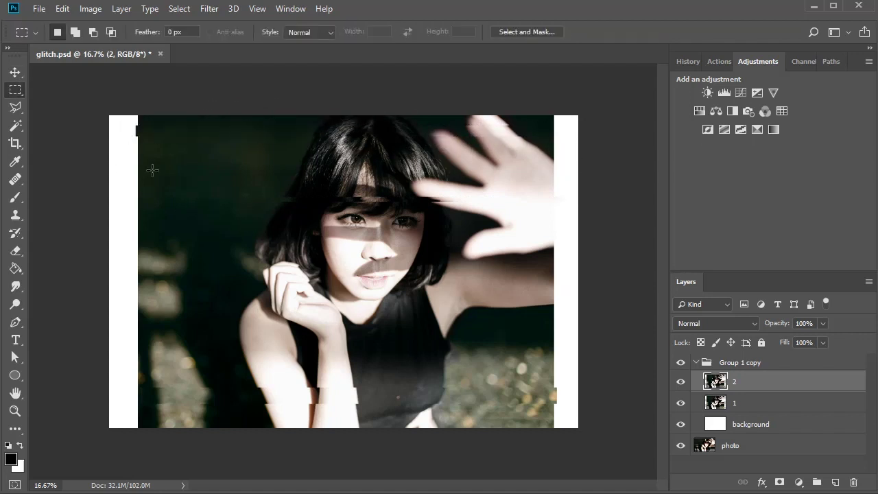
# Nudge a thin upper strip and a lower strip of the photo to the left
pyautogui.moveTo(372, 165); pyautogui.dragTo(133, 167)
pyautogui.hotkey('ctrl', 'Left')
pyautogui.hotkey('ctrl', 'Left')
pyautogui.hotkey('ctrl', 'd')
pyautogui.moveTo(127, 292); pyautogui.dragTo(341, 387)
pyautogui.hotkey('ctrl', 'Left')
pyautogui.hotkey('ctrl', 'Left')
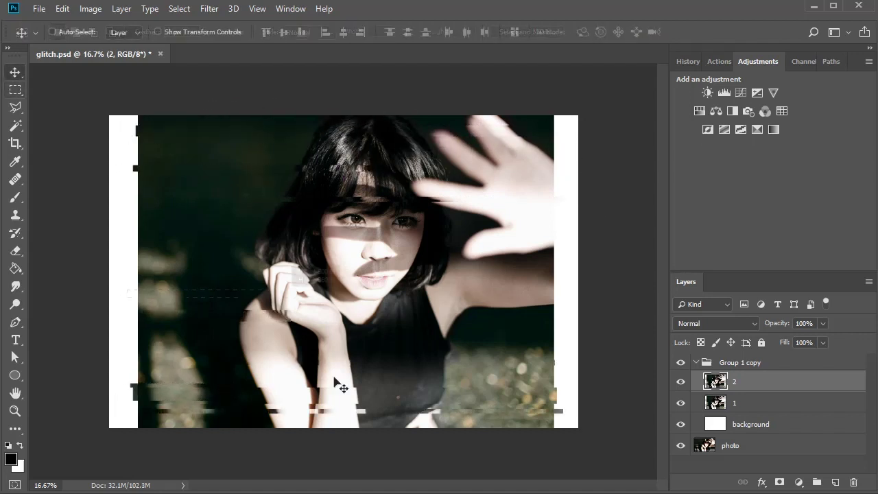
pyautogui.hotkey('ctrl', 'd')
# Push an upper-left strip left and the outstretched-arm strip right past the photo edges
pyautogui.moveTo(129, 137); pyautogui.dragTo(261, 188)
pyautogui.hotkey('ctrl', 'Left')
pyautogui.hotkey('ctrl', 'Left')
pyautogui.hotkey('ctrl', 'Left')
pyautogui.hotkey('ctrl', 'd')
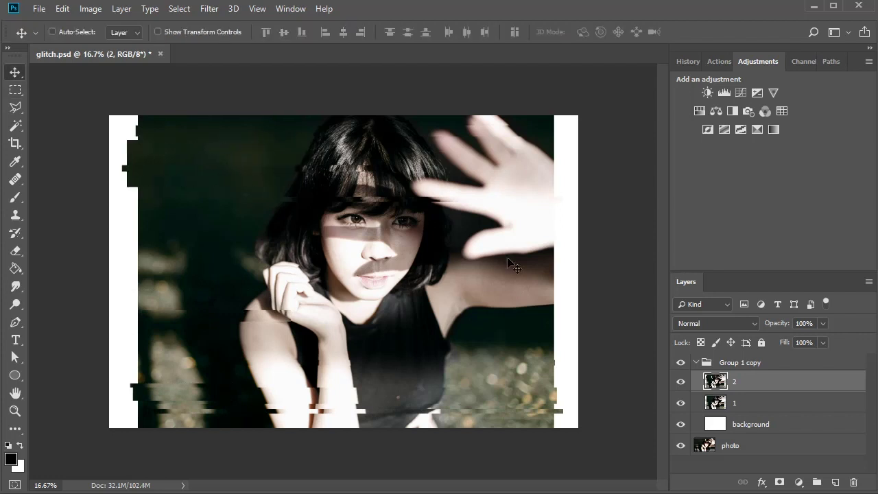
pyautogui.moveTo(455, 249); pyautogui.dragTo(565, 278)
pyautogui.hotkey('ctrl', 'Right')
pyautogui.hotkey('ctrl', 'Right')
pyautogui.hotkey('ctrl', 'Right')
pyautogui.hotkey('ctrl', 'd')
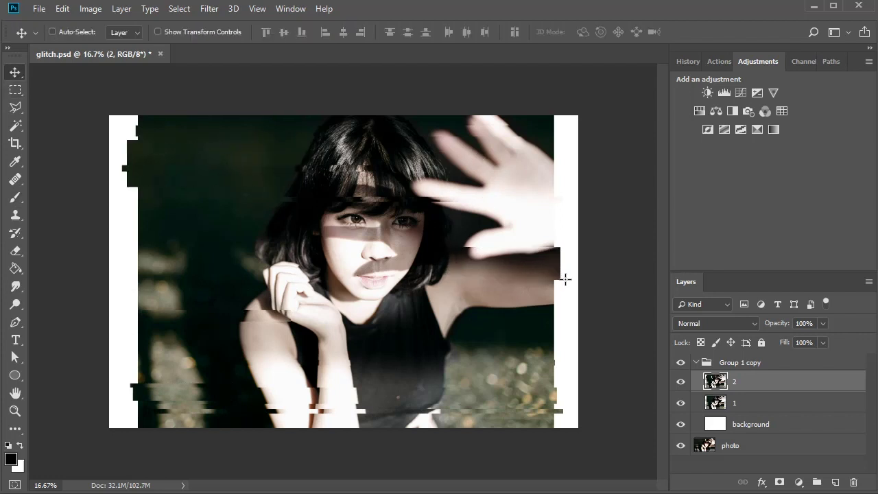
# Merge layers 2 and 1 into a single layer 2
pyautogui.keyDown('shift'); pyautogui.click(743, 405); pyautogui.keyUp('shift')
pyautogui.rightClick(745, 403)
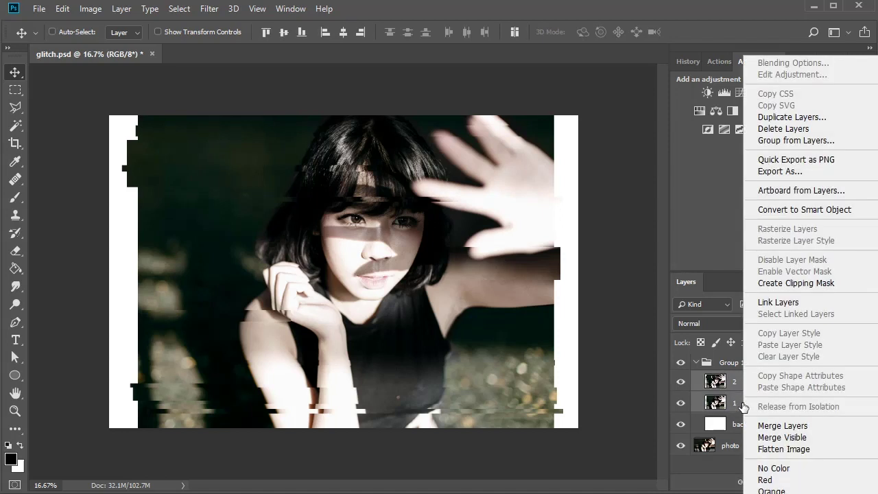
pyautogui.click(759, 422)
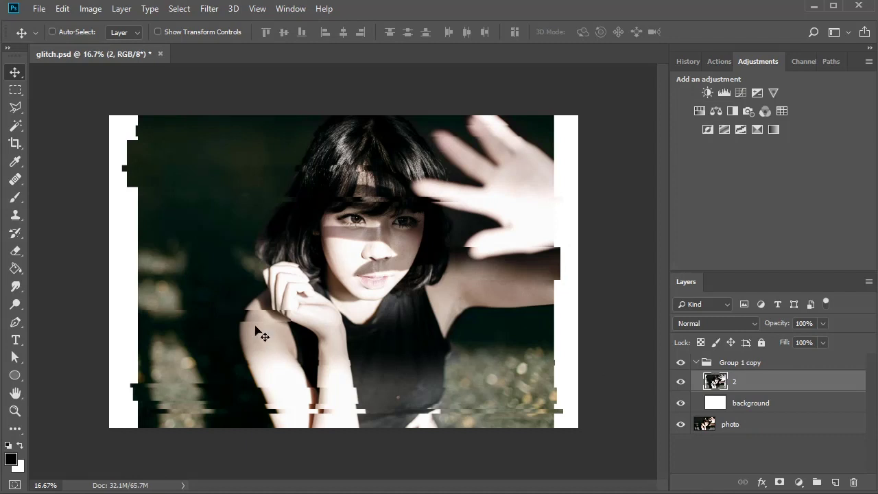
# Apply a Wave filter to a lower strip: 3% horizontal scale, 791 generators, randomized
pyautogui.press('m')
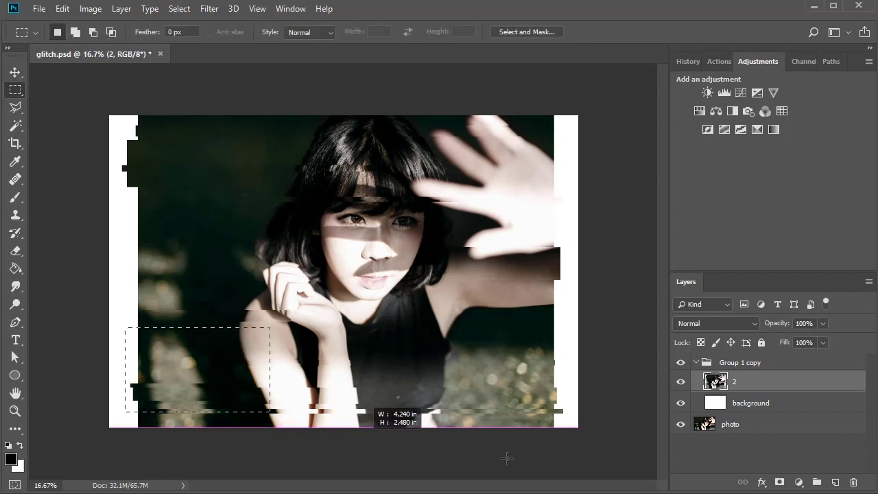
pyautogui.moveTo(507, 458); pyautogui.dragTo(573, 461)
pyautogui.click(206, 9)
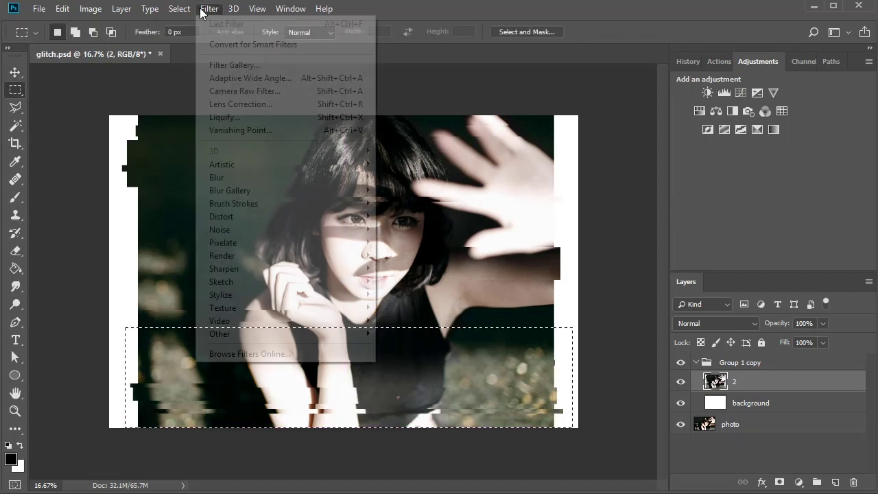
pyautogui.moveTo(329, 219)
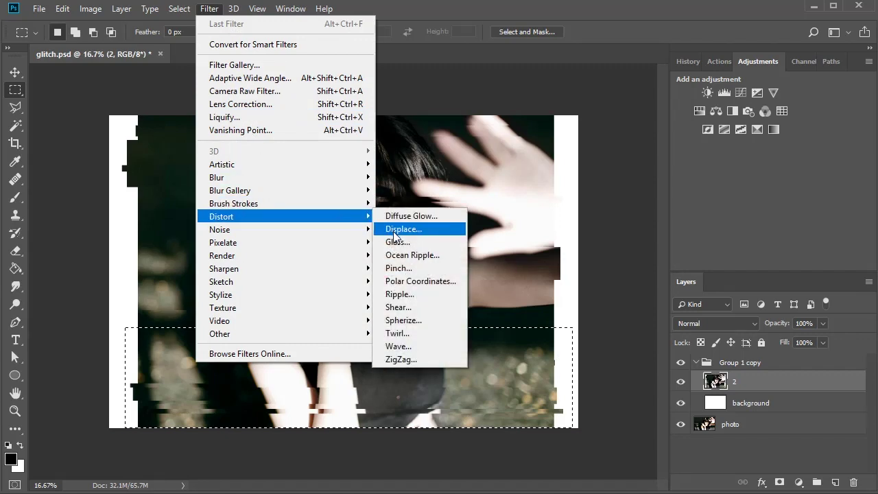
pyautogui.click(420, 346)
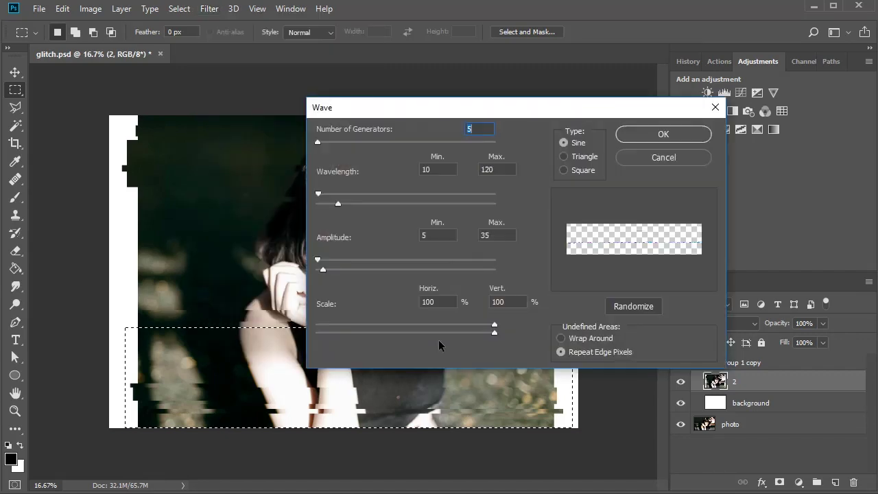
pyautogui.moveTo(335, 324)
pyautogui.mouseDown()
pyautogui.moveTo(319, 324)
pyautogui.moveTo(344, 333)
pyautogui.mouseUp()
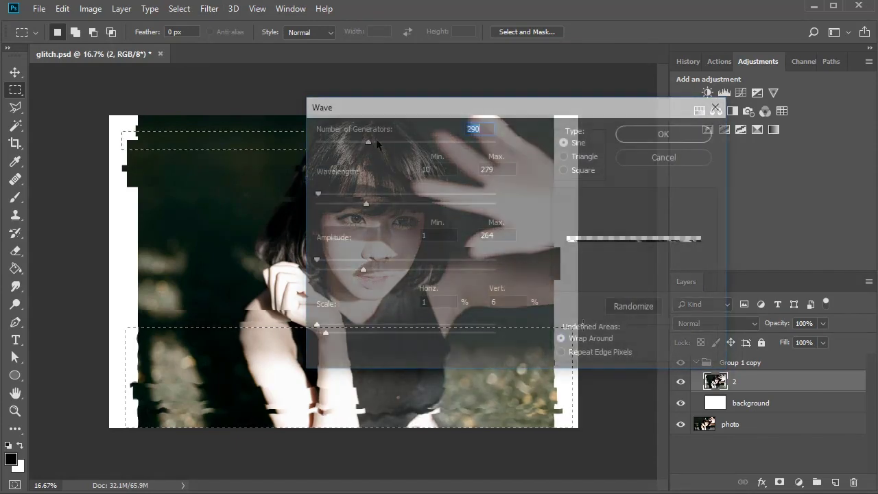
pyautogui.moveTo(376, 139); pyautogui.dragTo(456, 144)
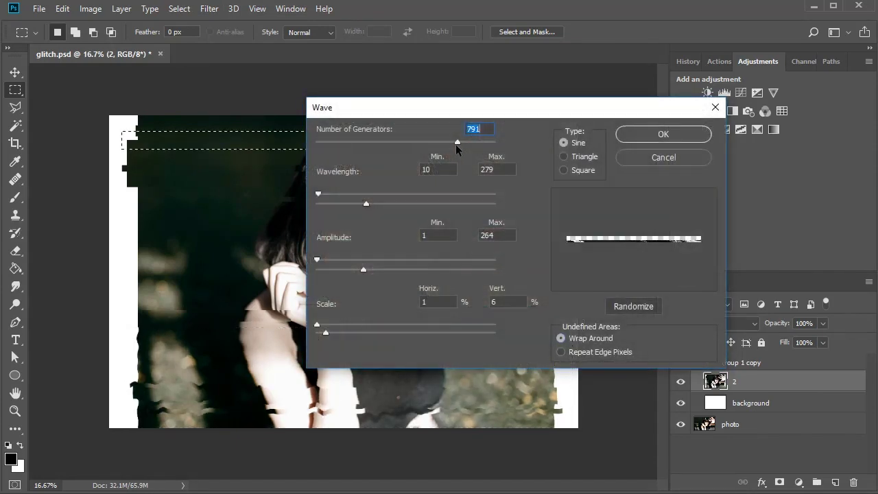
pyautogui.click(627, 134)
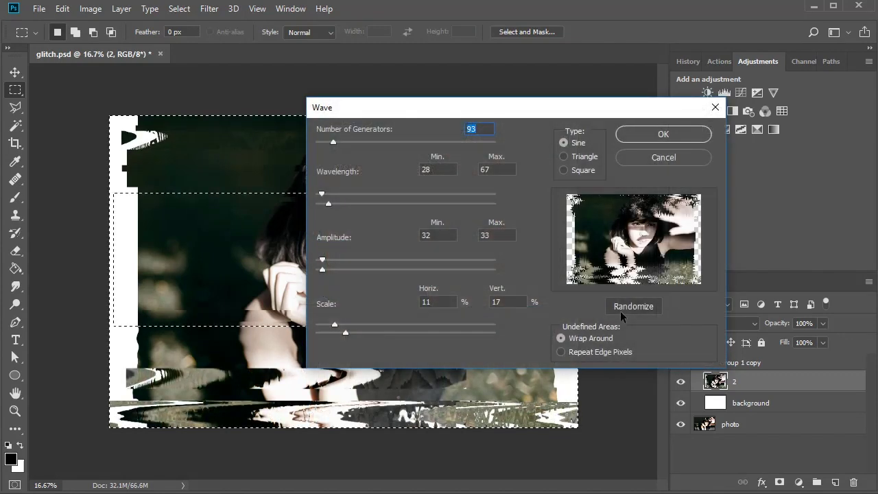
pyautogui.click(620, 311)
pyautogui.click(621, 315)
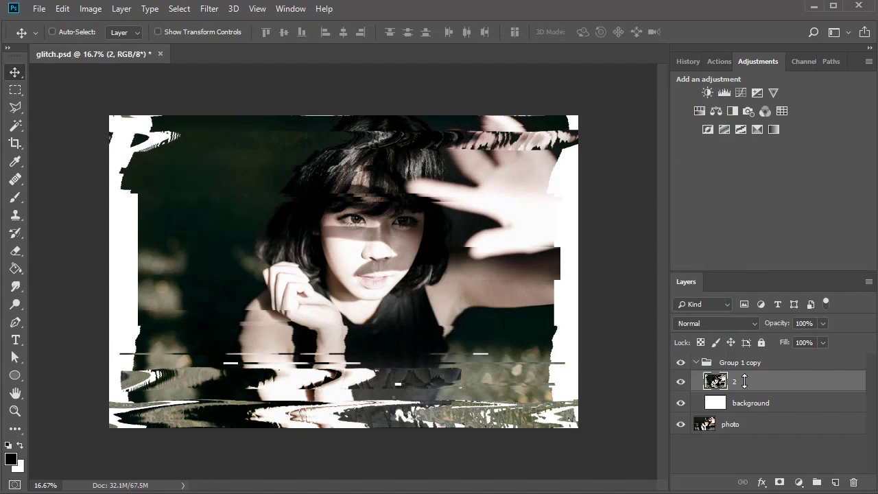
# Give layer 2 a striped Pattern Overlay in Linear Burn, 44% opacity, 620% scale
pyautogui.rightClick(745, 385)
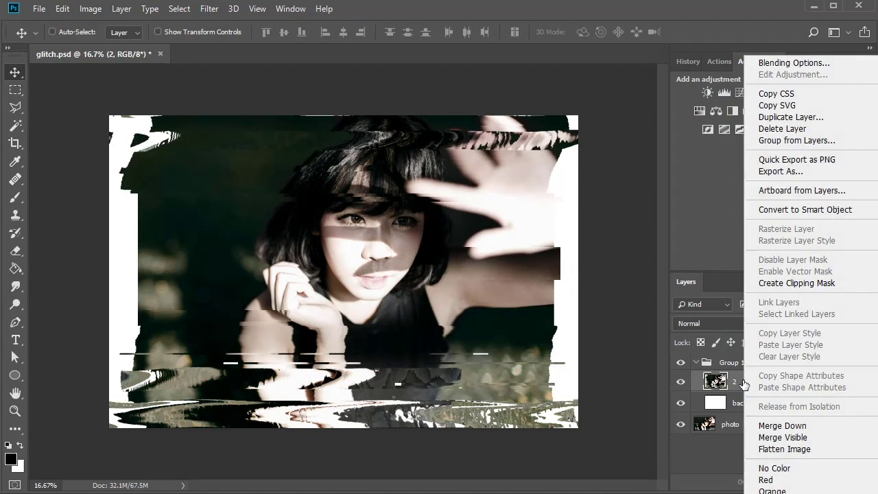
pyautogui.click(774, 61)
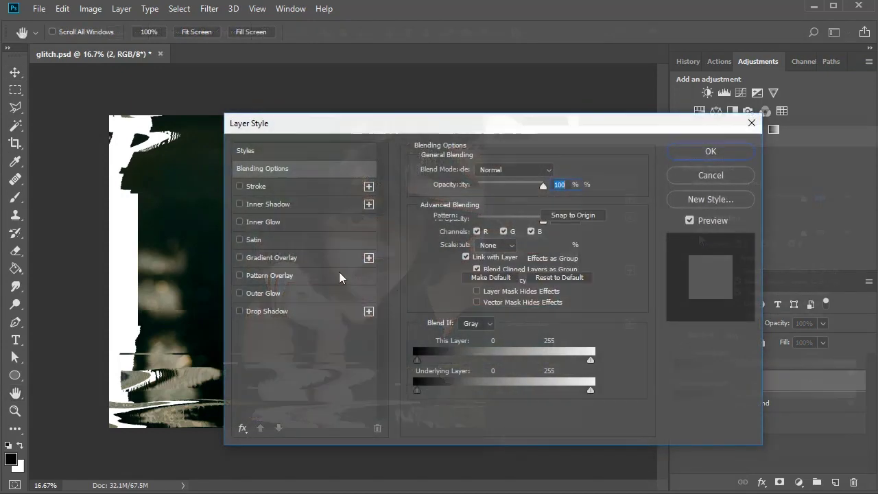
pyautogui.click(339, 275)
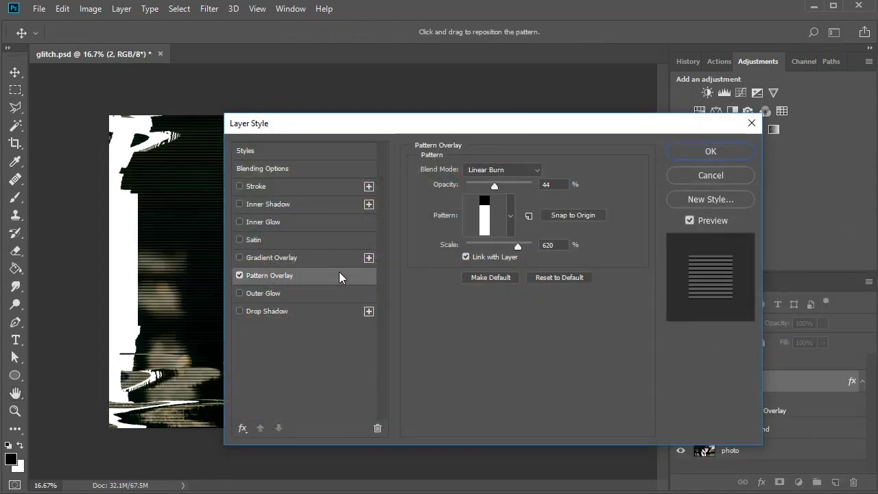
pyautogui.click(537, 172)
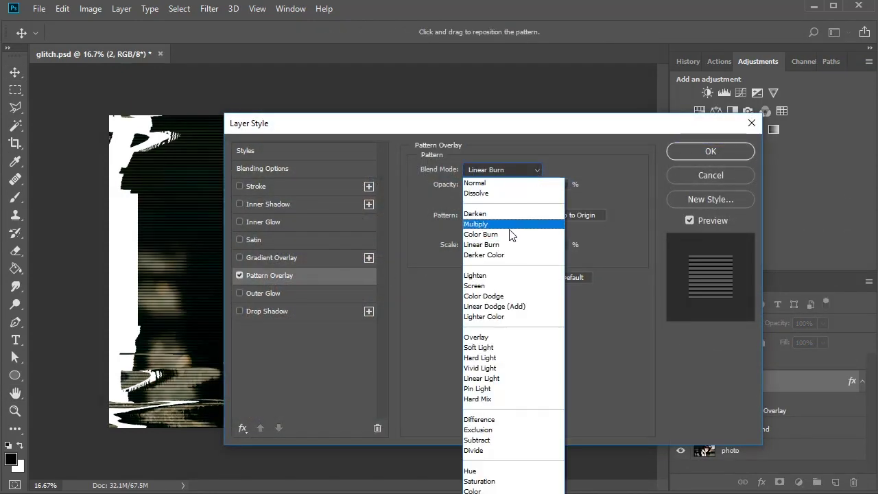
pyautogui.click(509, 245)
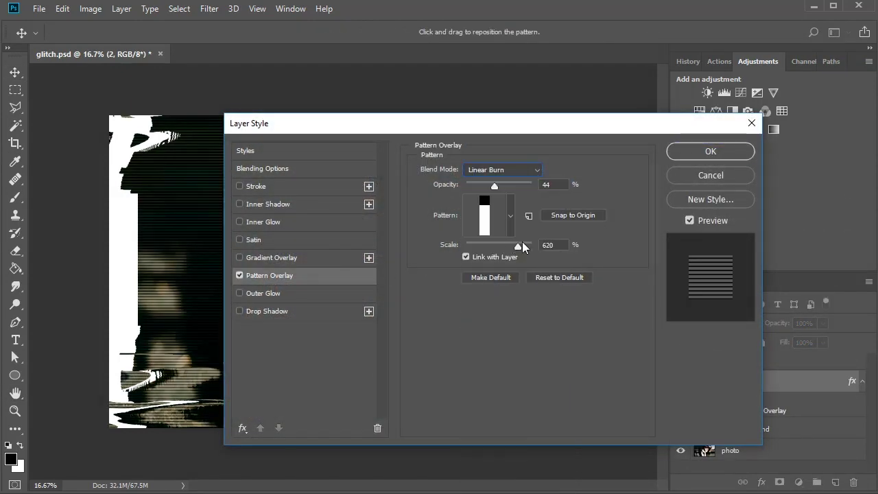
pyautogui.click(704, 153)
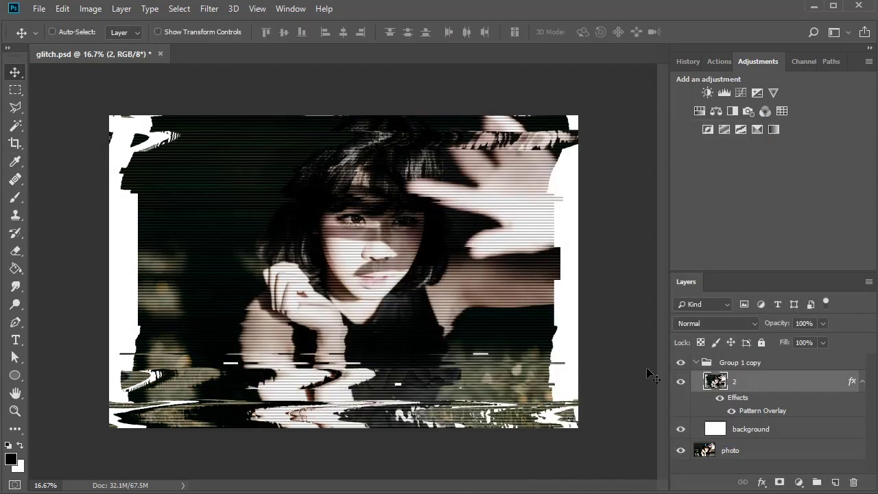
# Duplicate layer 2, disable the copy's red channel, and nudge it right for a colour split
pyautogui.hotkey('ctrl', 'j')
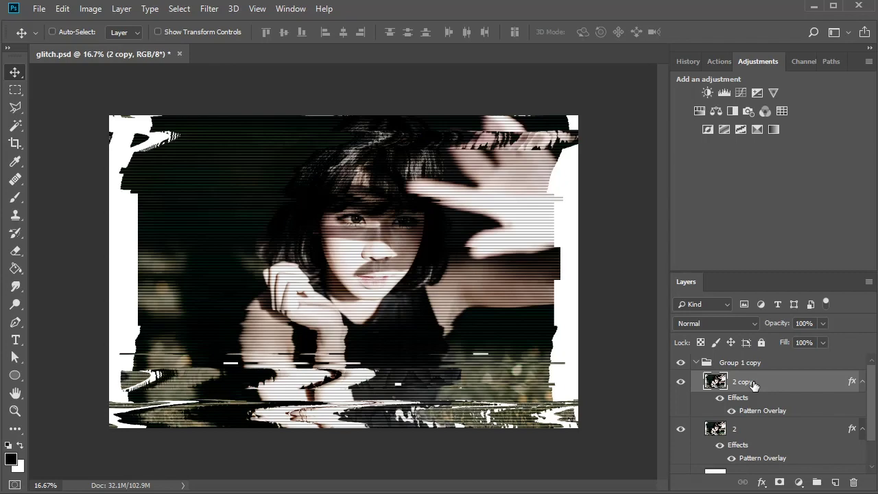
pyautogui.rightClick(753, 385)
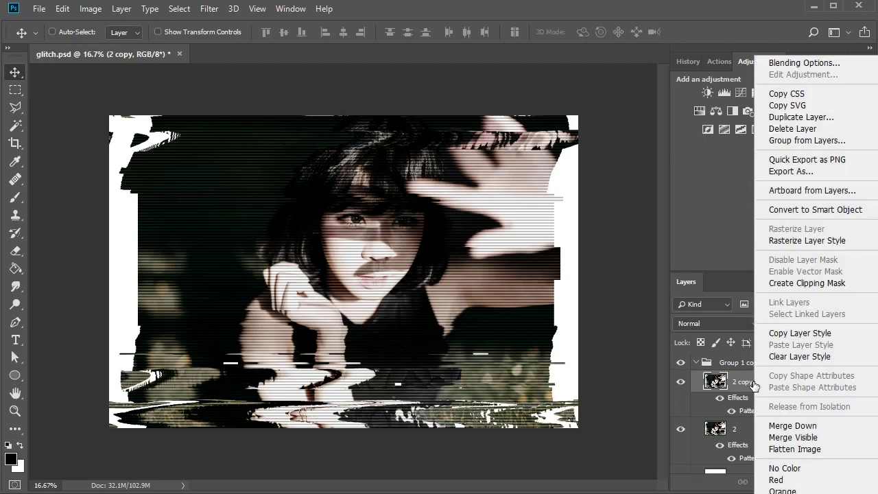
pyautogui.click(791, 60)
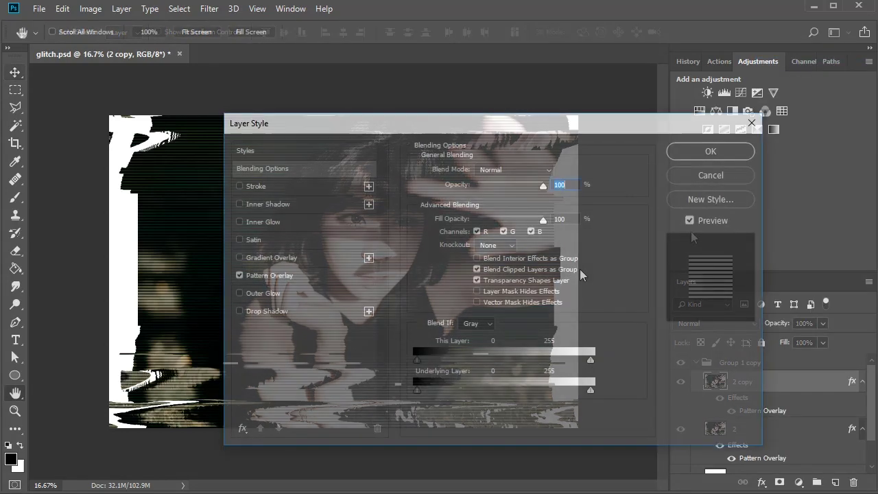
pyautogui.click(706, 152)
pyautogui.hotkey('shift', 'Right')
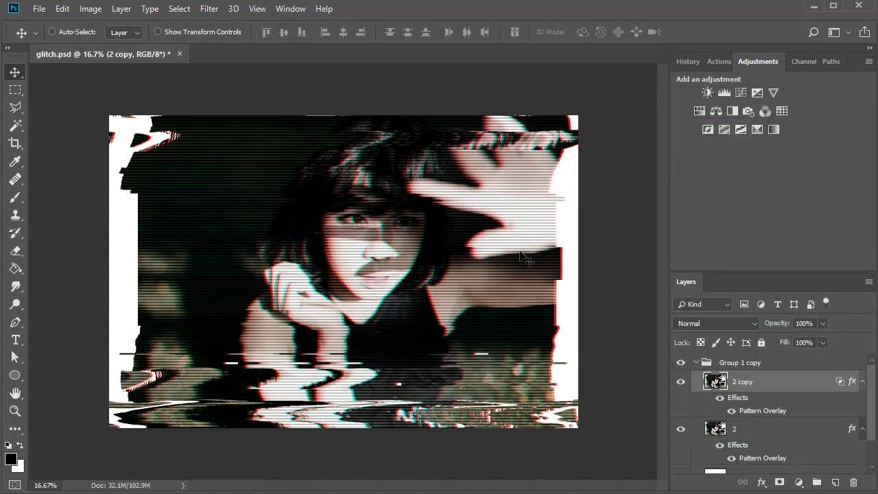
pyautogui.hotkey('shift', 'Right')
pyautogui.hotkey('shift', 'Right')
pyautogui.hotkey('shift', 'Right')
pyautogui.hotkey('shift', 'Right')
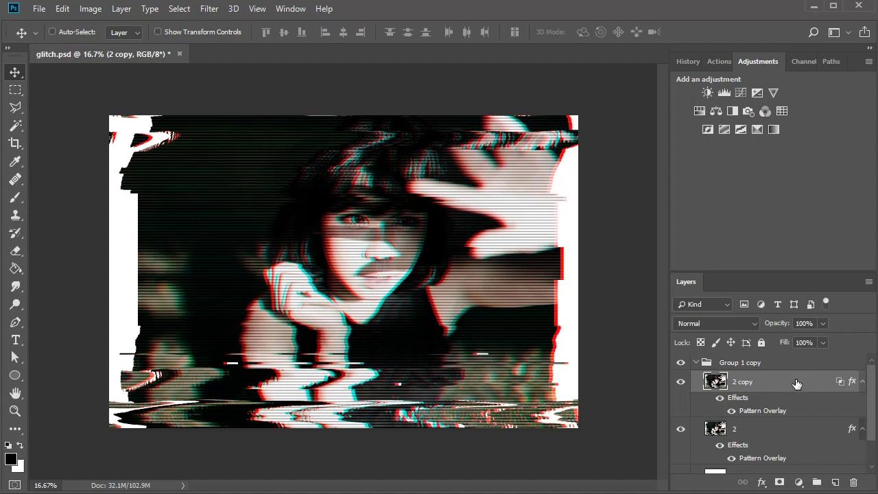
pyautogui.press('ctrl')
# Duplicate 2 copy as '2 copy 2', uncheck the G channel to leave only B, and nudge it left
pyautogui.hotkey('ctrl', 'j')
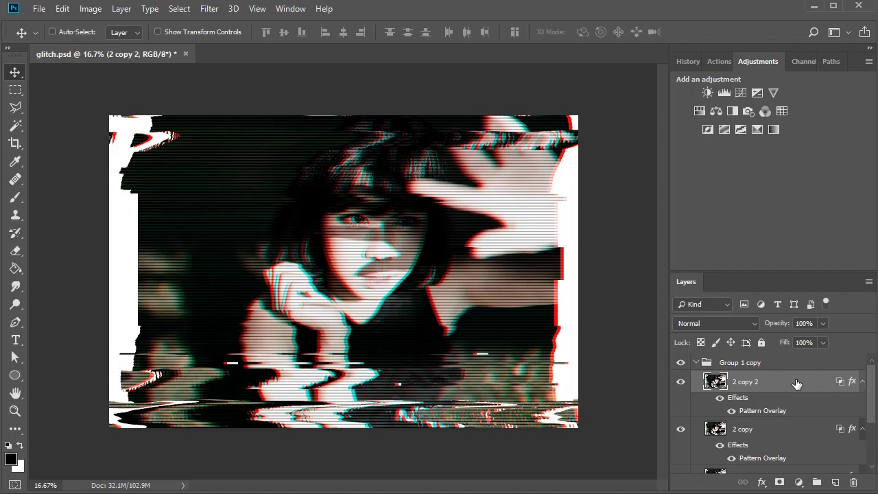
pyautogui.rightClick(796, 383)
pyautogui.click(842, 65)
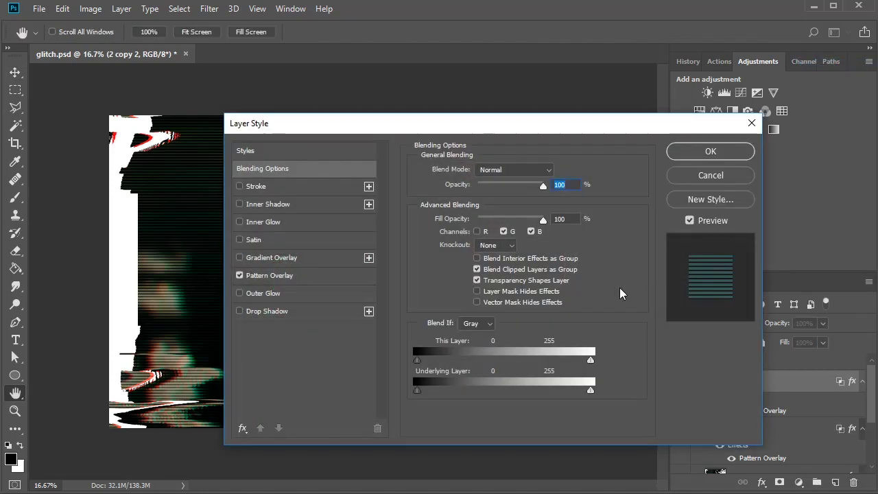
pyautogui.click(505, 231)
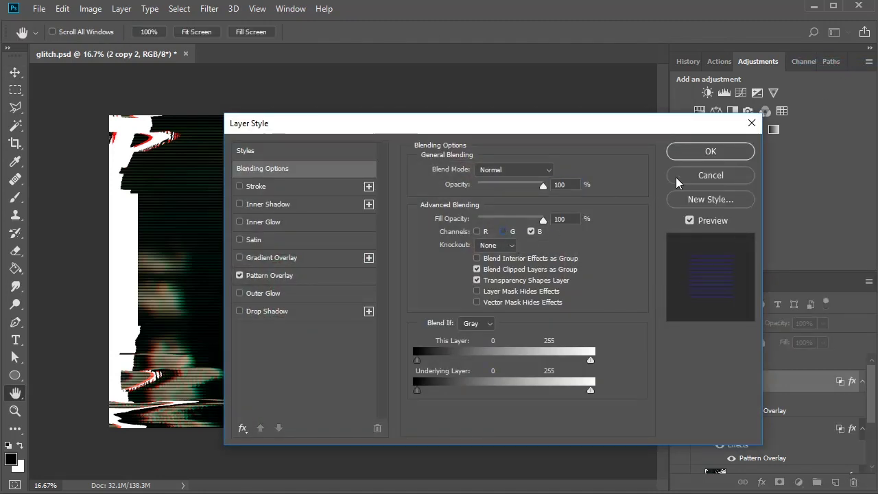
pyautogui.click(706, 151)
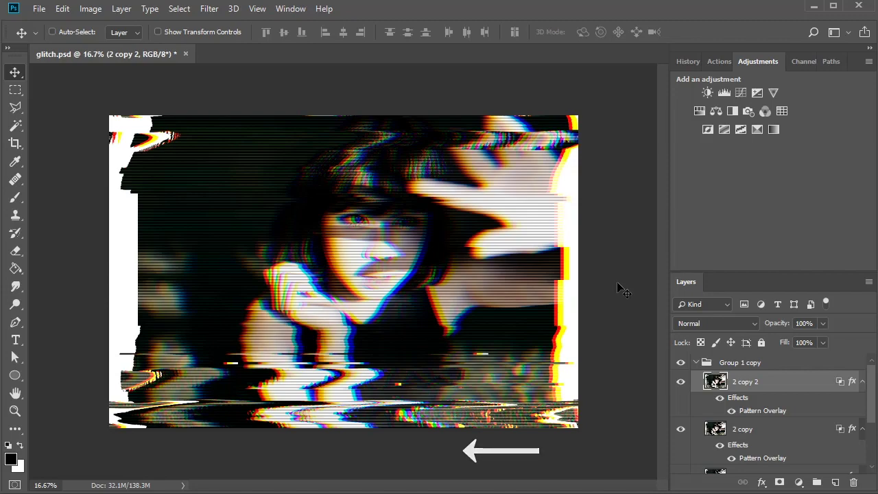
pyautogui.press('Left')
pyautogui.press('Left')
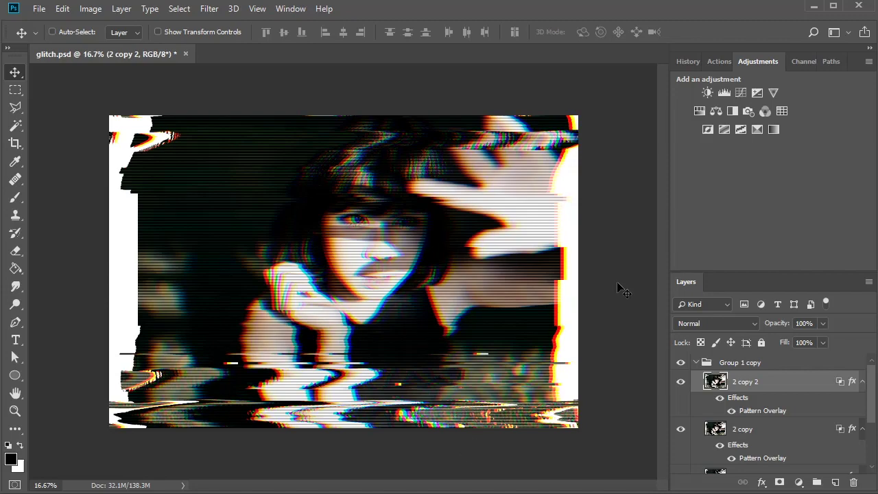